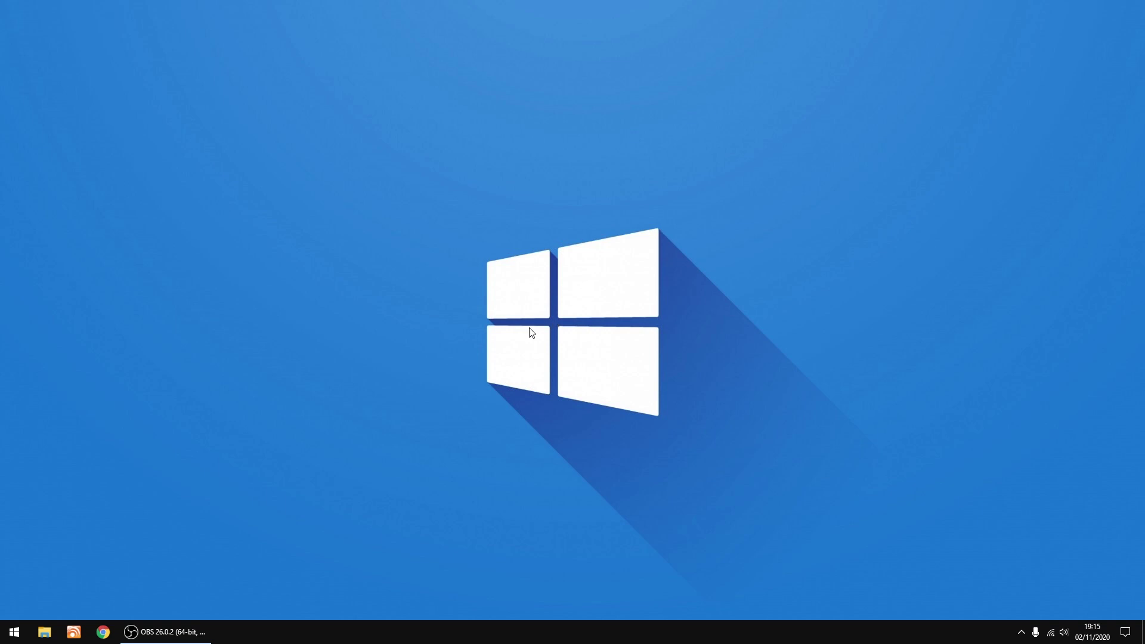
# Step: Open the Windows Start menu to reach the installed apps list
pyautogui.click(2, 638)
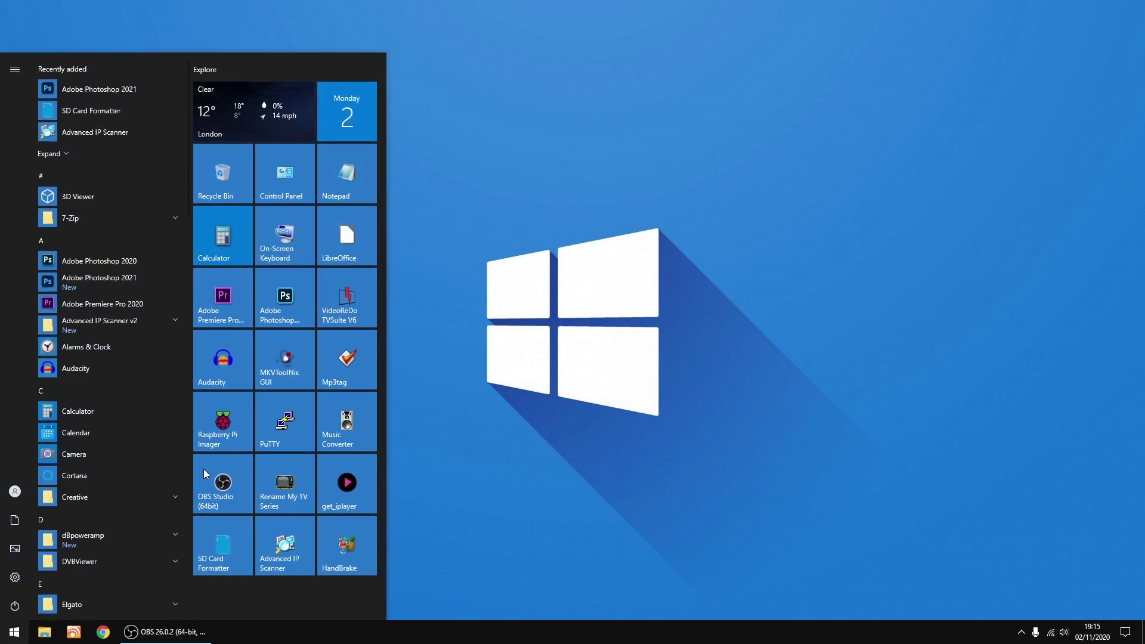
# Step: Launch VideoReDo TVSuite V6 and load 'A Gift For Christmas 01-11-2020.ts' from the TV folder
pyautogui.click(343, 311)
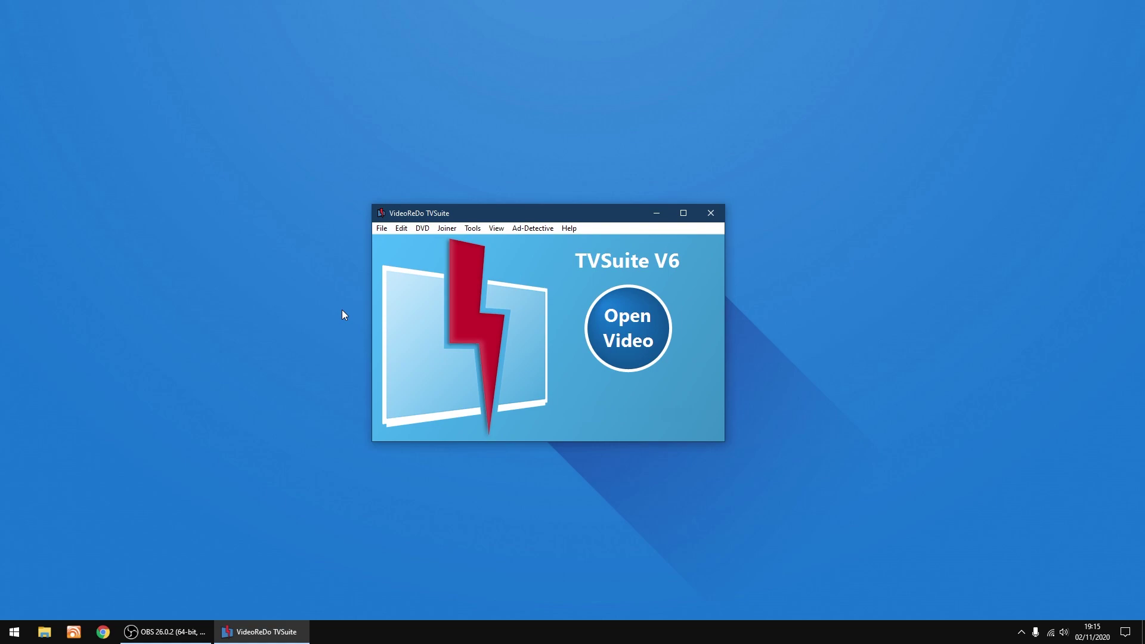
pyautogui.click(629, 321)
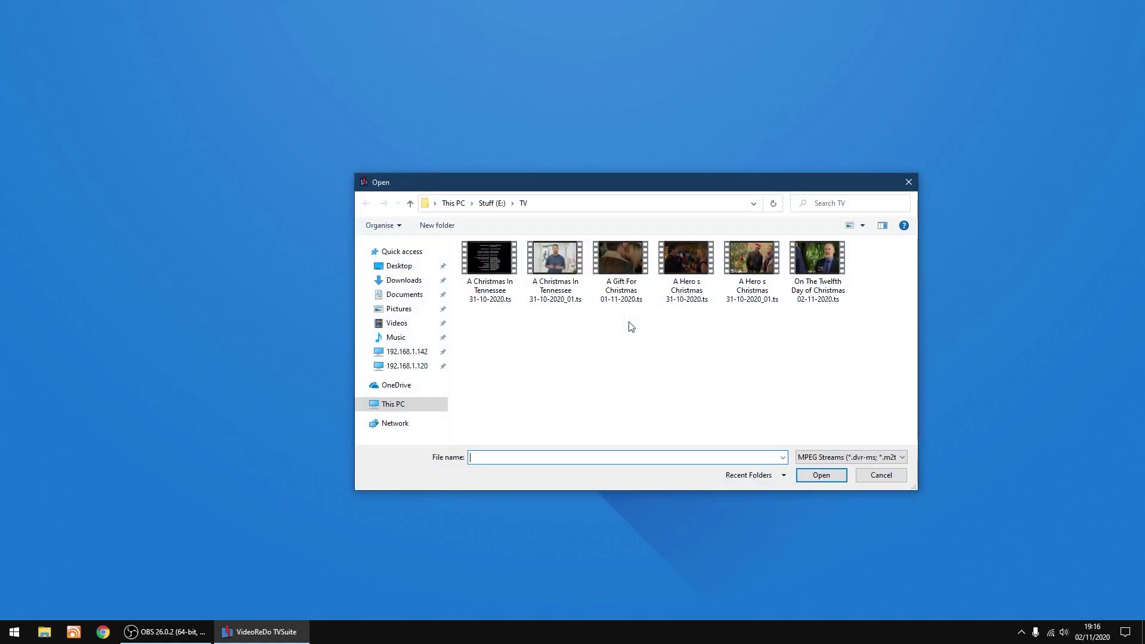
pyautogui.doubleClick(617, 258)
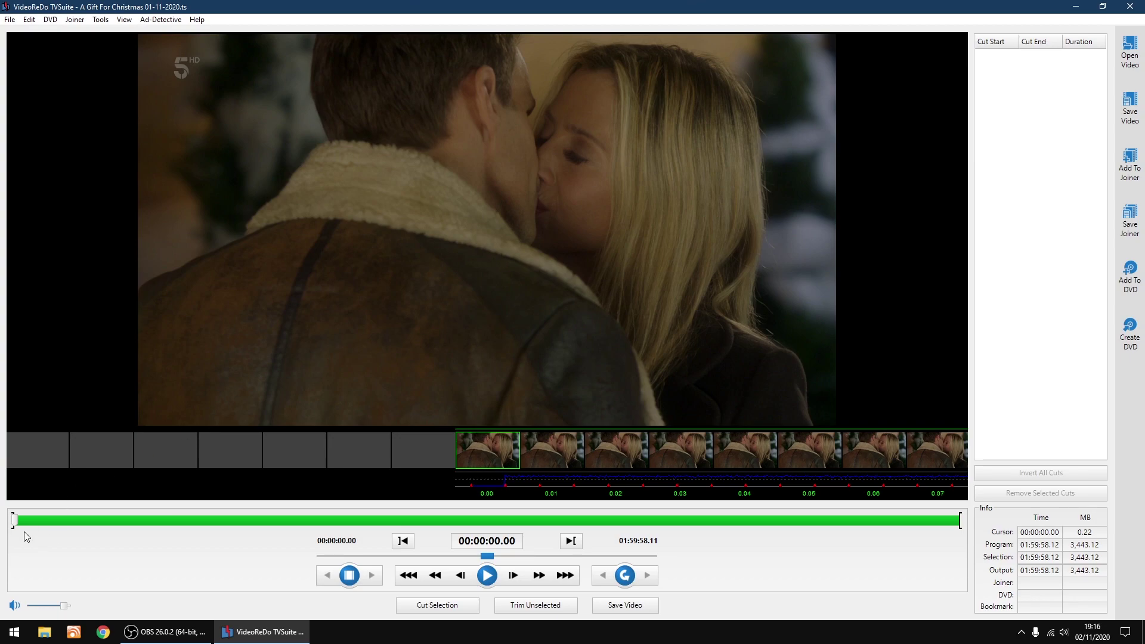
# Step: Scrub forward and advance ten seconds to reach the advert at 00:03:23.21
pyautogui.moveTo(15, 522); pyautogui.dragTo(40, 539)
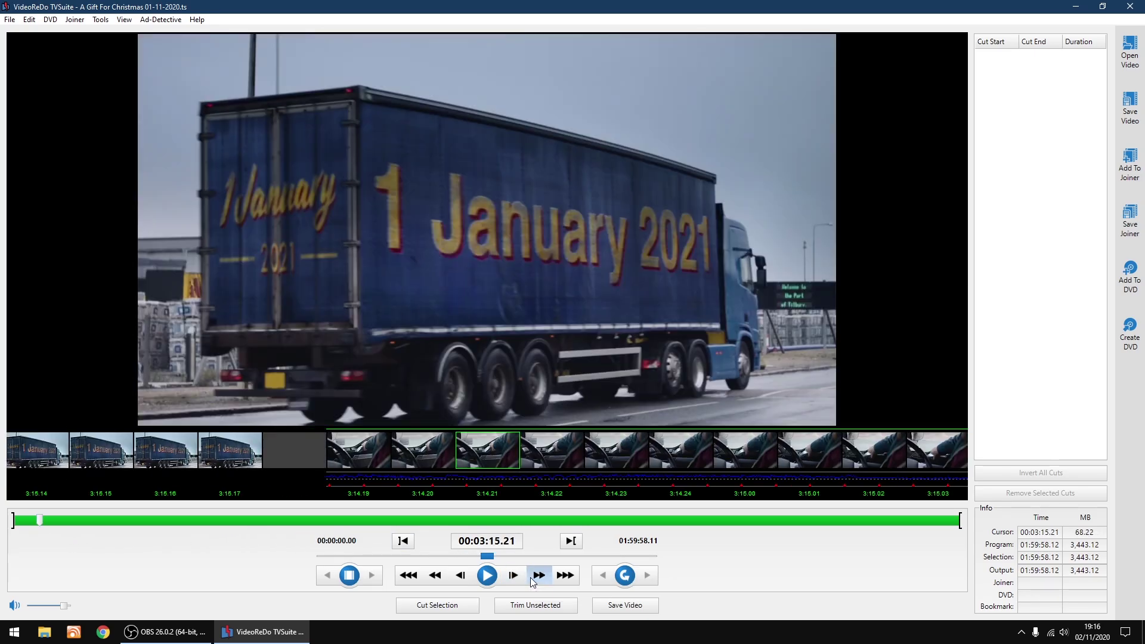
pyautogui.click(565, 575)
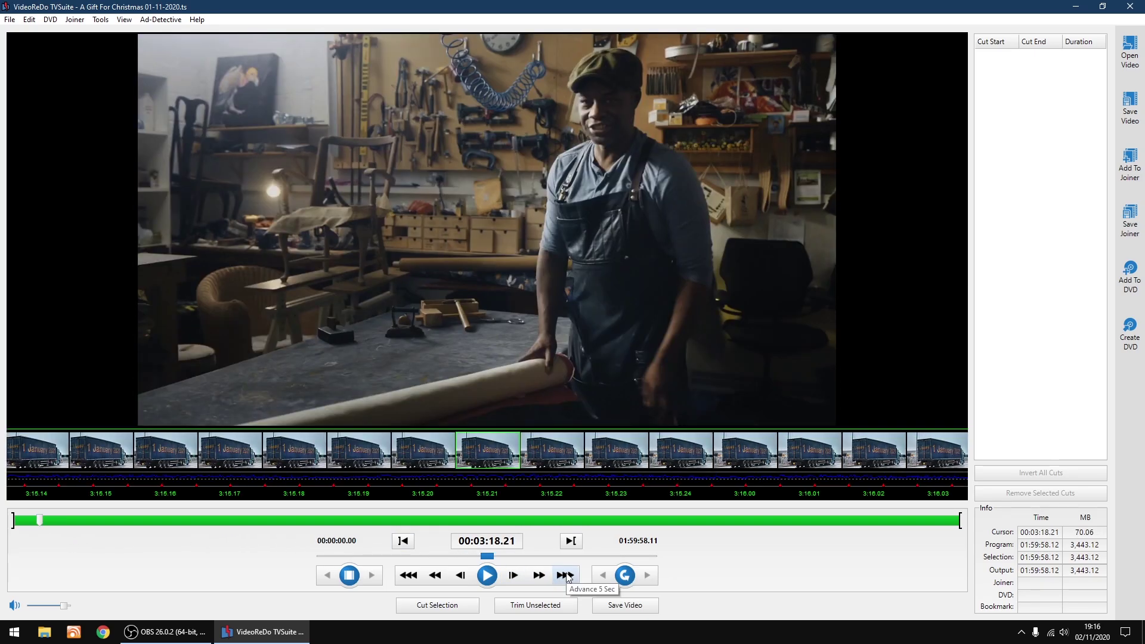
pyautogui.click(565, 576)
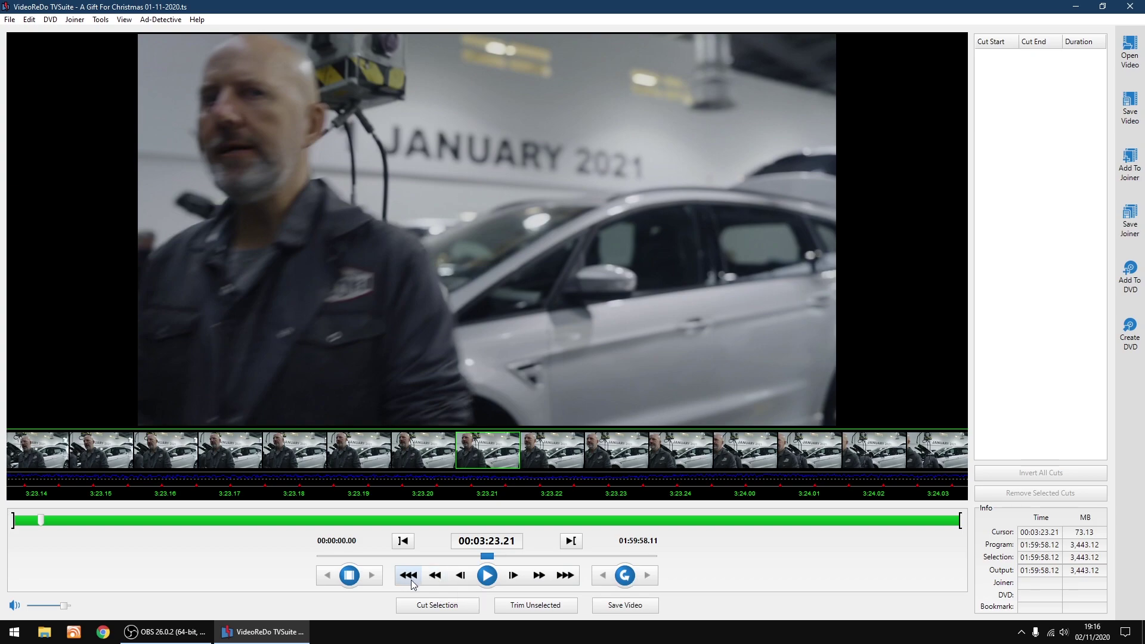
pyautogui.click(97, 21)
pyautogui.click(127, 180)
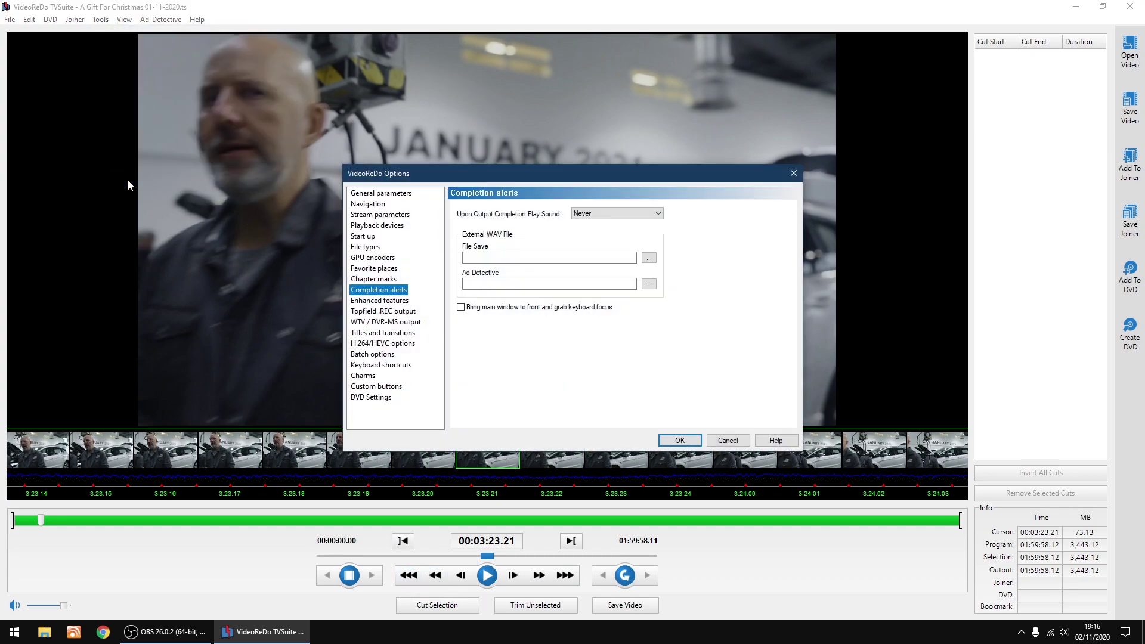
pyautogui.click(366, 206)
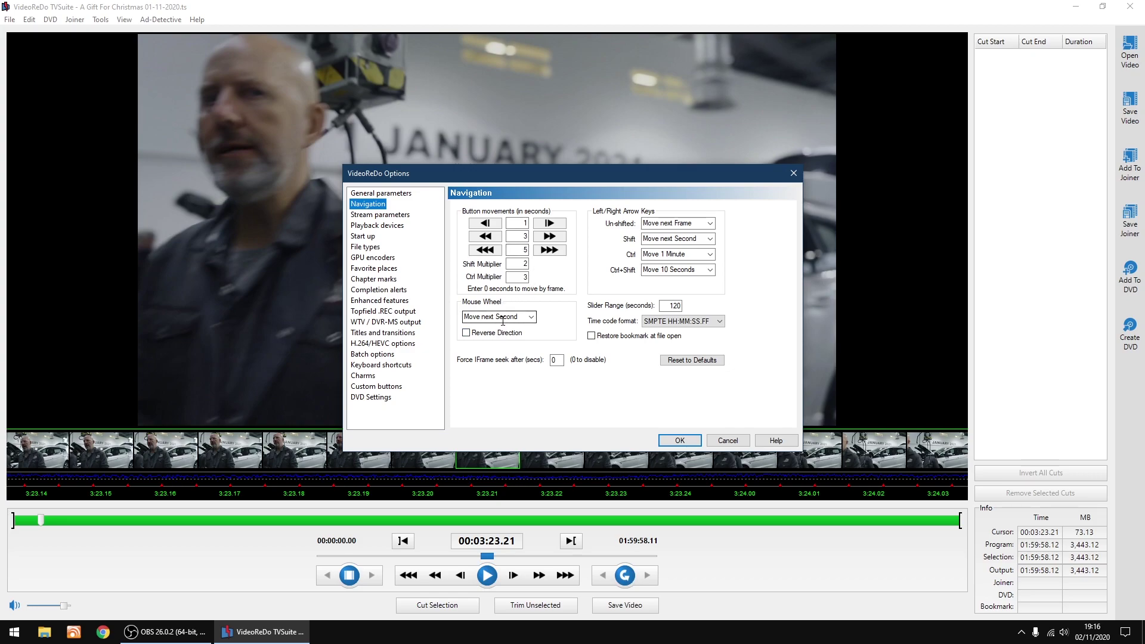
pyautogui.click(532, 318)
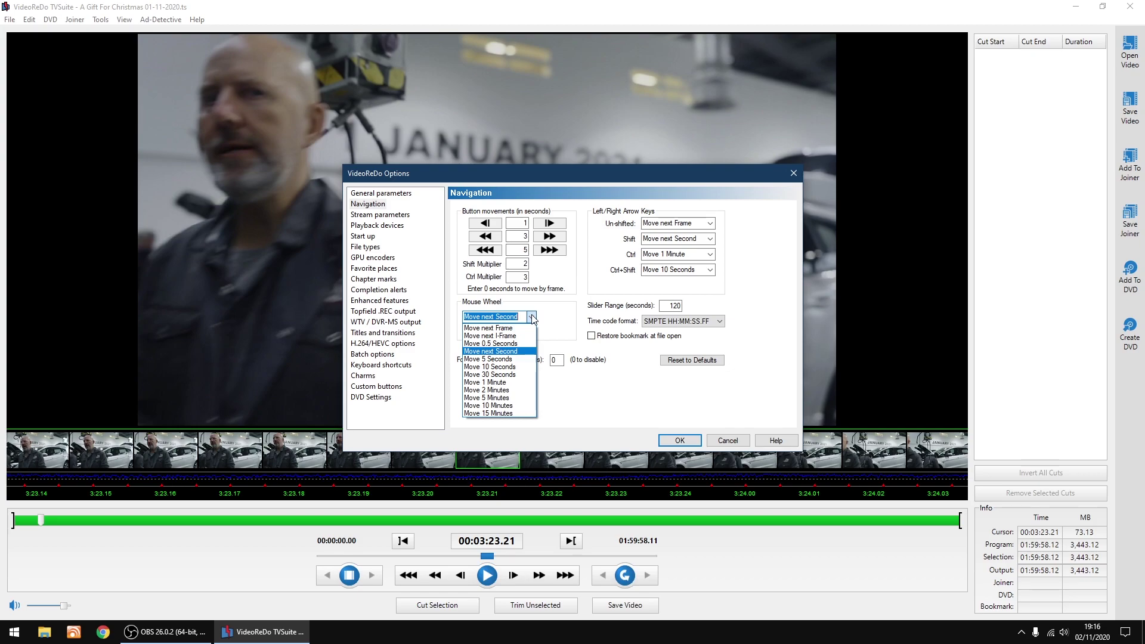
pyautogui.click(664, 385)
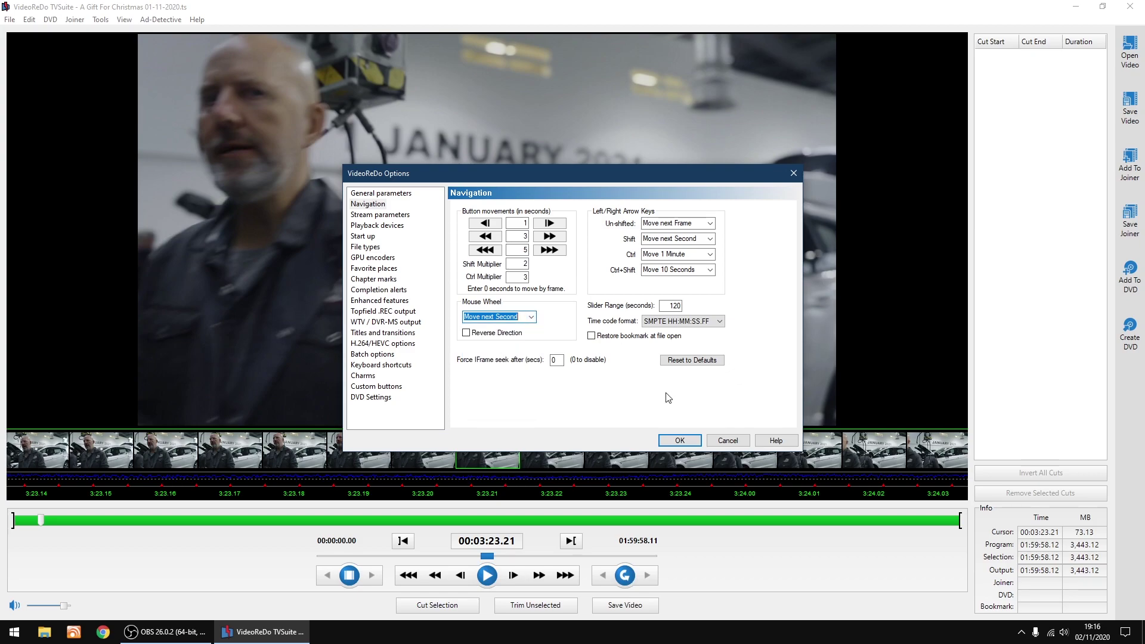
pyautogui.click(726, 437)
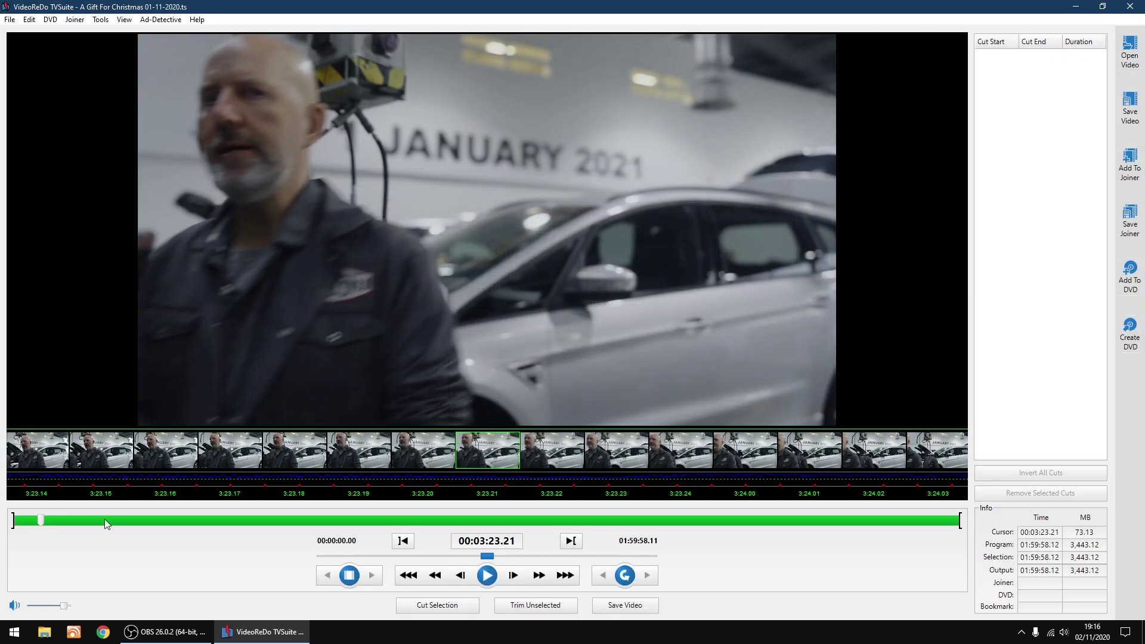
# Step: Cut the pre-film opening from 00:00:00.00 to 00:06:29.07 out of the recording
pyautogui.moveTo(42, 517)
pyautogui.mouseDown()
pyautogui.moveTo(12, 527)
pyautogui.moveTo(73, 520)
pyautogui.moveTo(63, 523)
pyautogui.mouseUp()
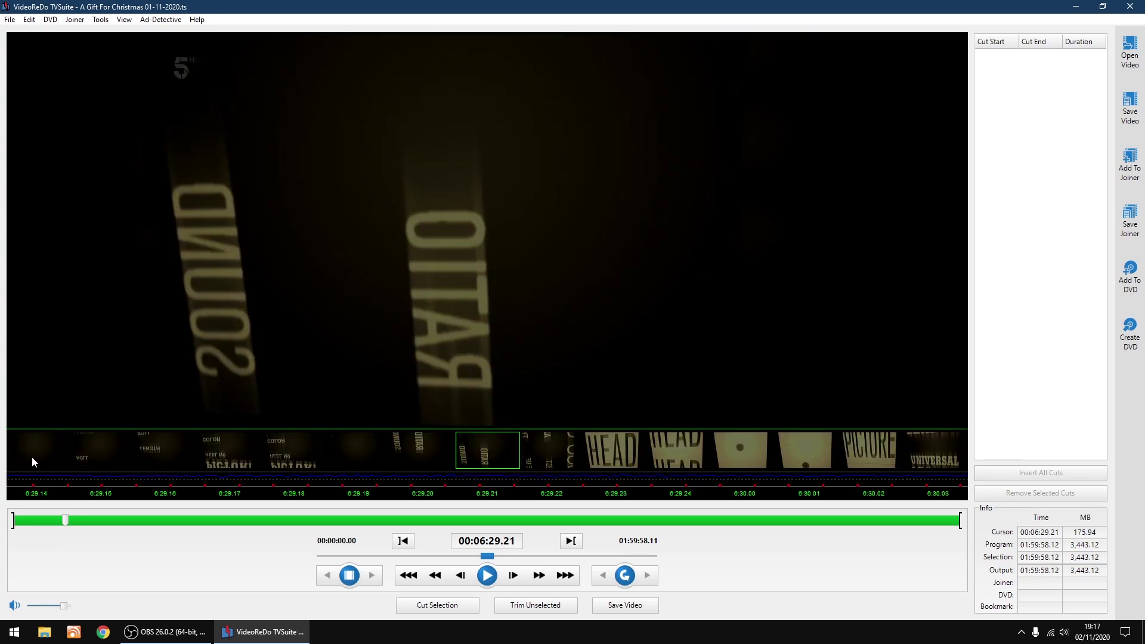
pyautogui.click(31, 452)
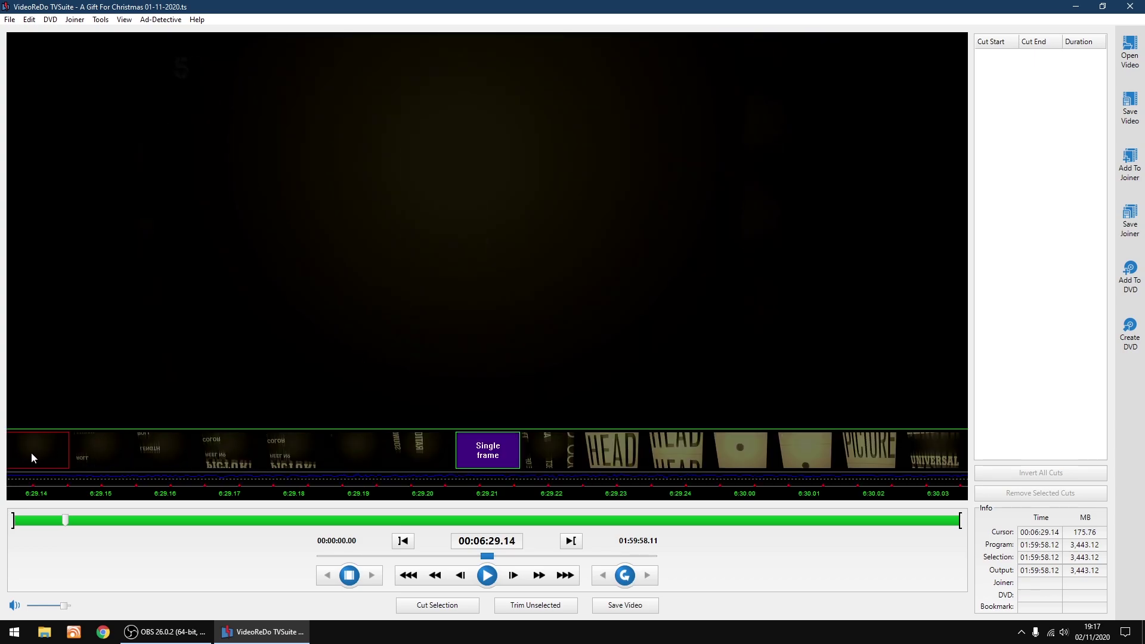
pyautogui.click(31, 452)
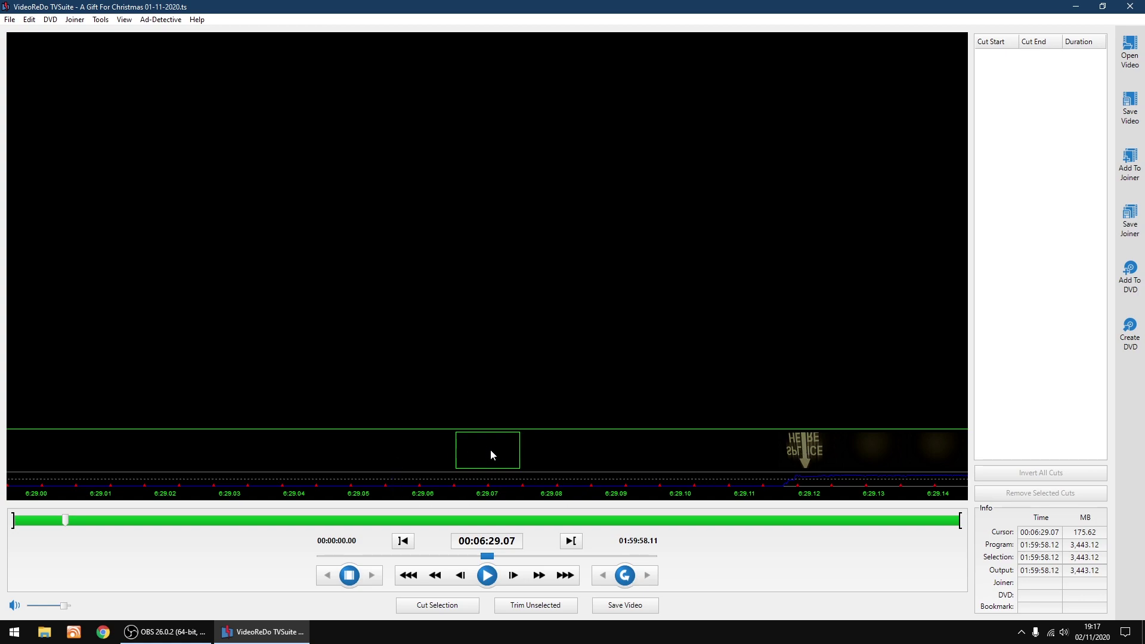
pyautogui.click(572, 542)
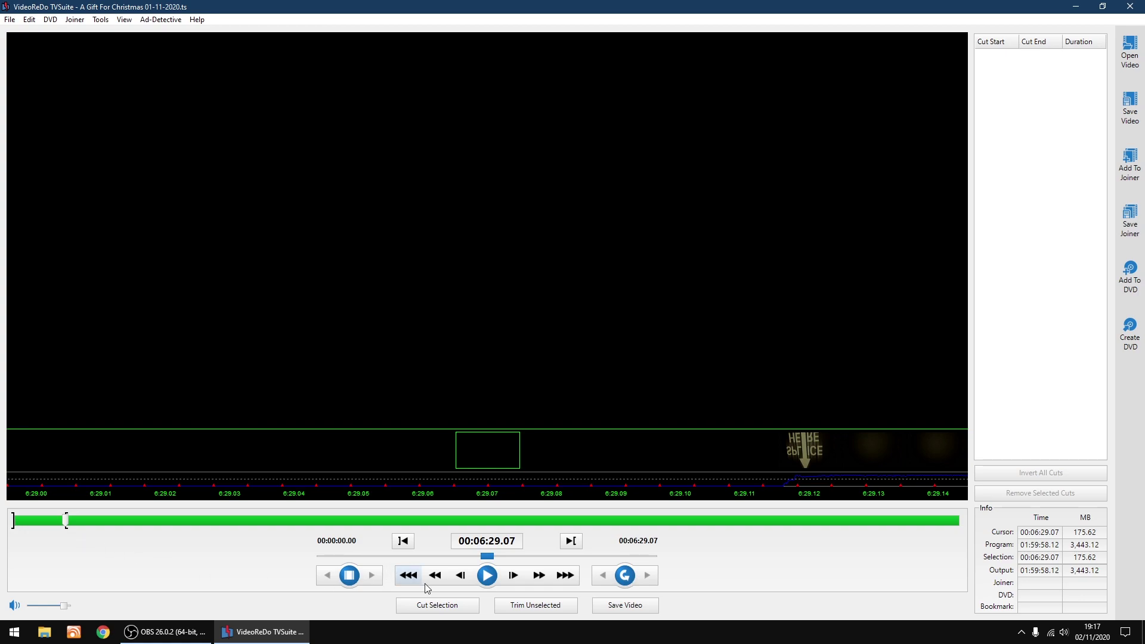
pyautogui.click(437, 606)
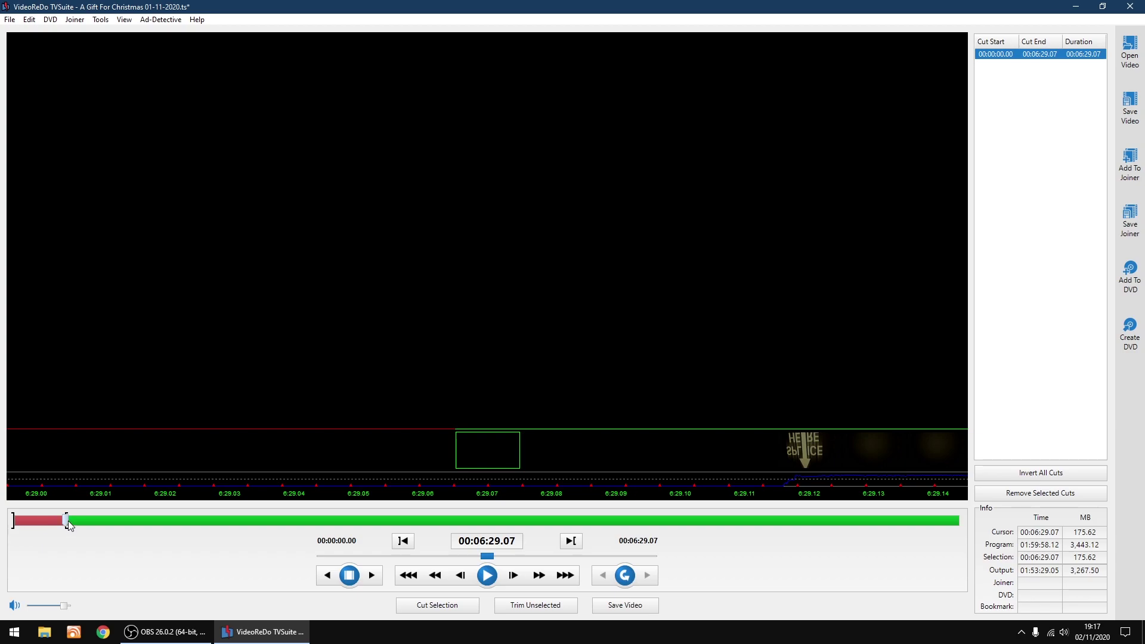
# Step: Mark the ad-break selection start at the first black frame, 00:23:49.07
pyautogui.moveTo(68, 524); pyautogui.dragTo(201, 521)
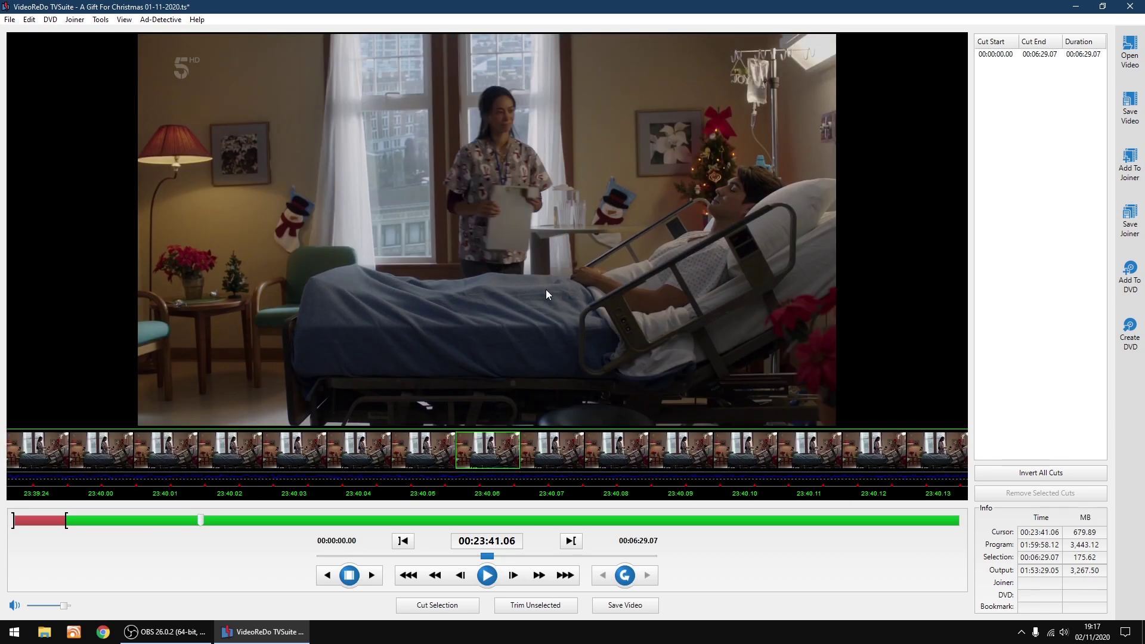
pyautogui.scroll(-5, 546, 288)
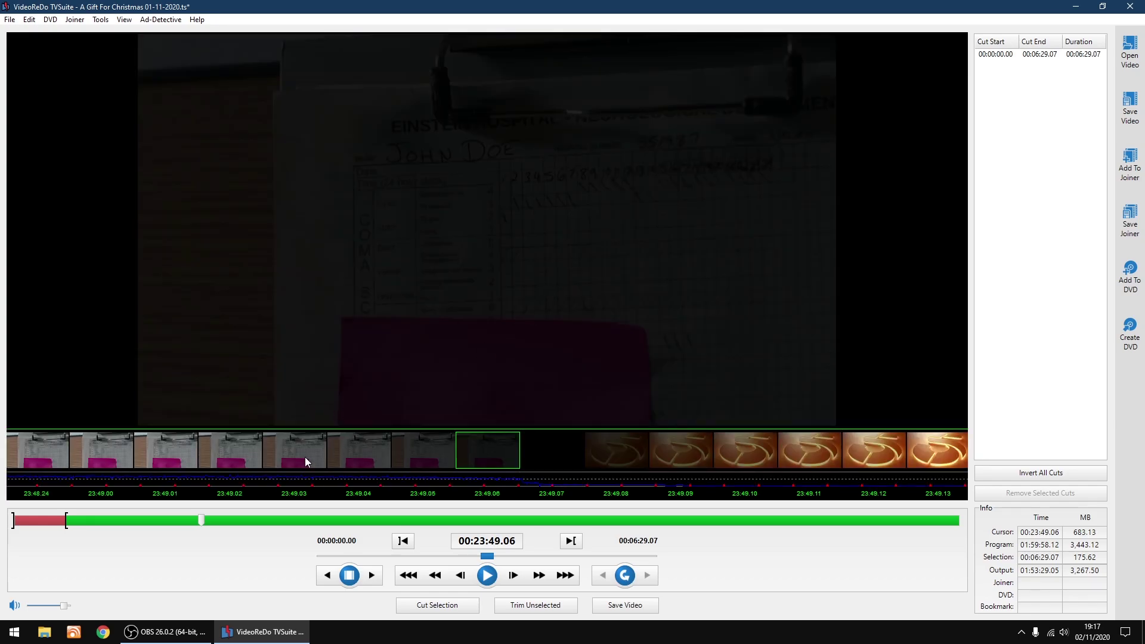
pyautogui.click(424, 446)
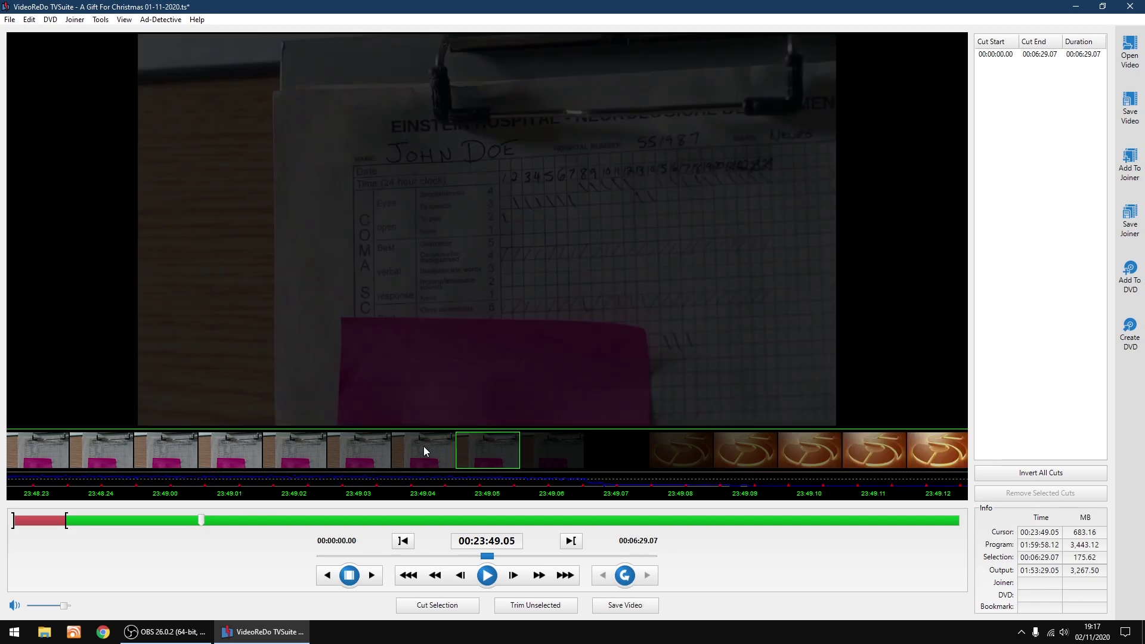
pyautogui.click(542, 457)
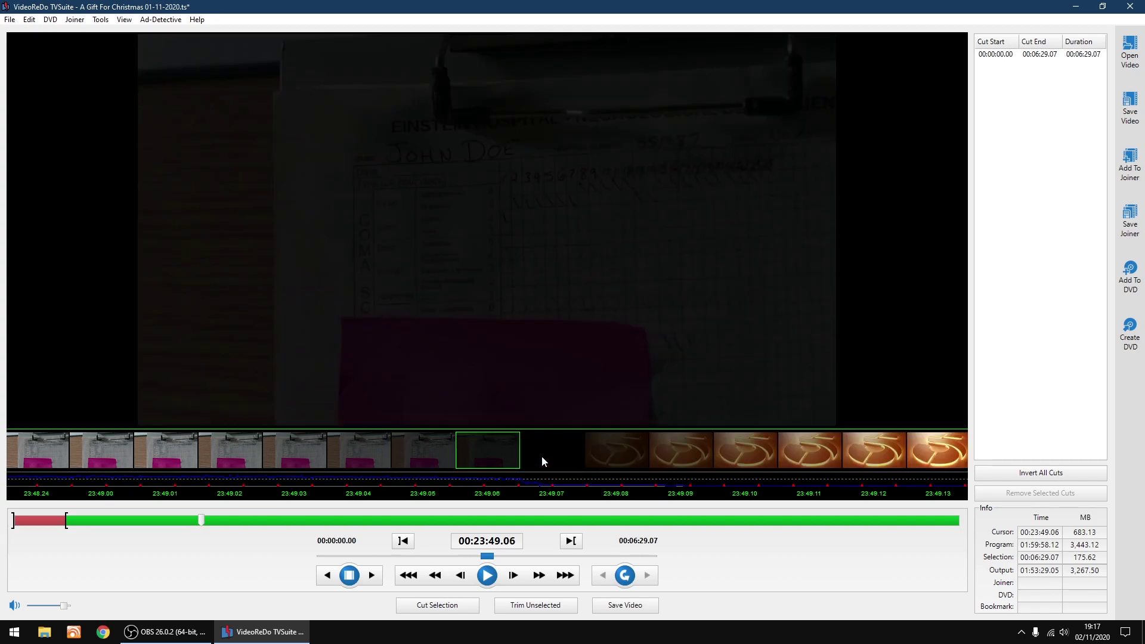
pyautogui.click(554, 456)
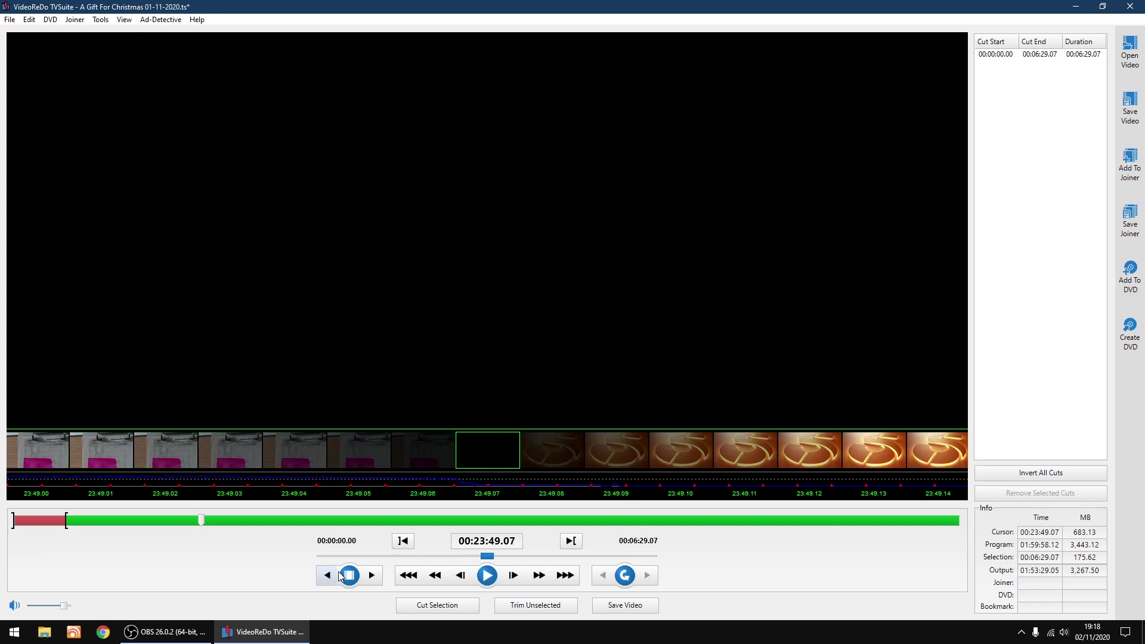
pyautogui.click(402, 541)
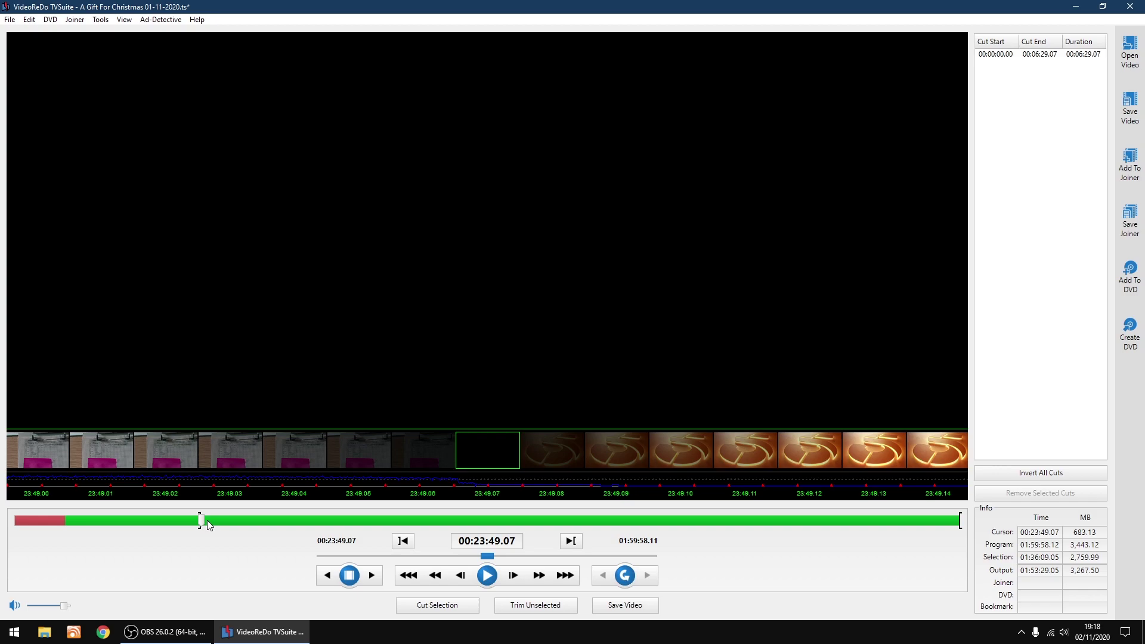
# Step: Mark the break's end at 00:29:06.12 after the channel ident and cut the selection
pyautogui.moveTo(208, 523); pyautogui.dragTo(242, 524)
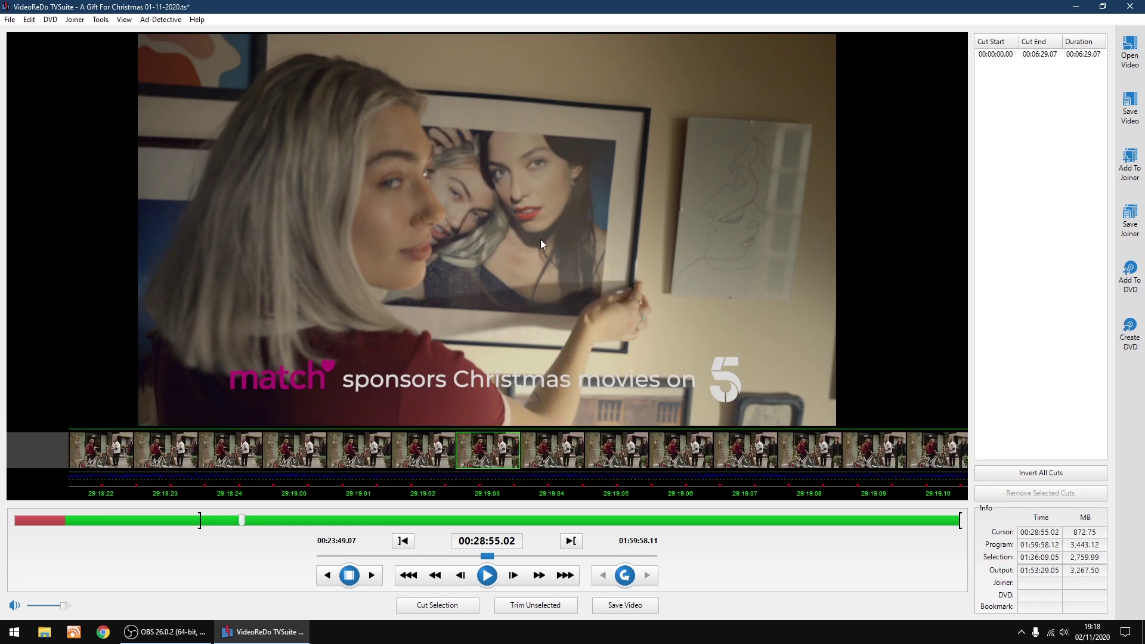
pyautogui.scroll(-6, 542, 237)
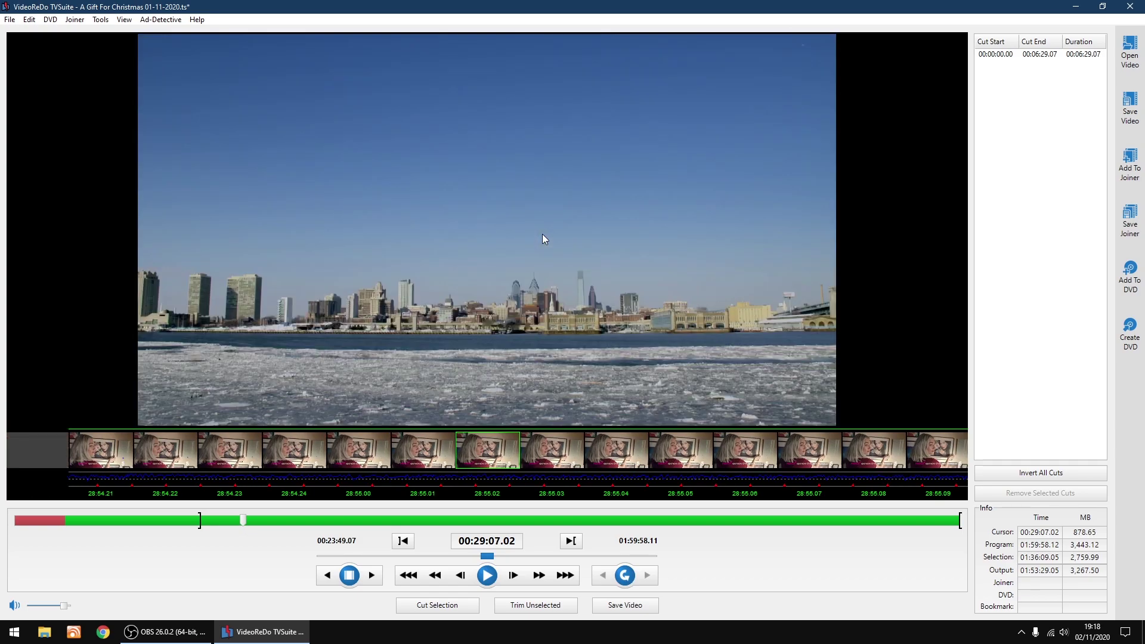
pyautogui.scroll(1, 542, 234)
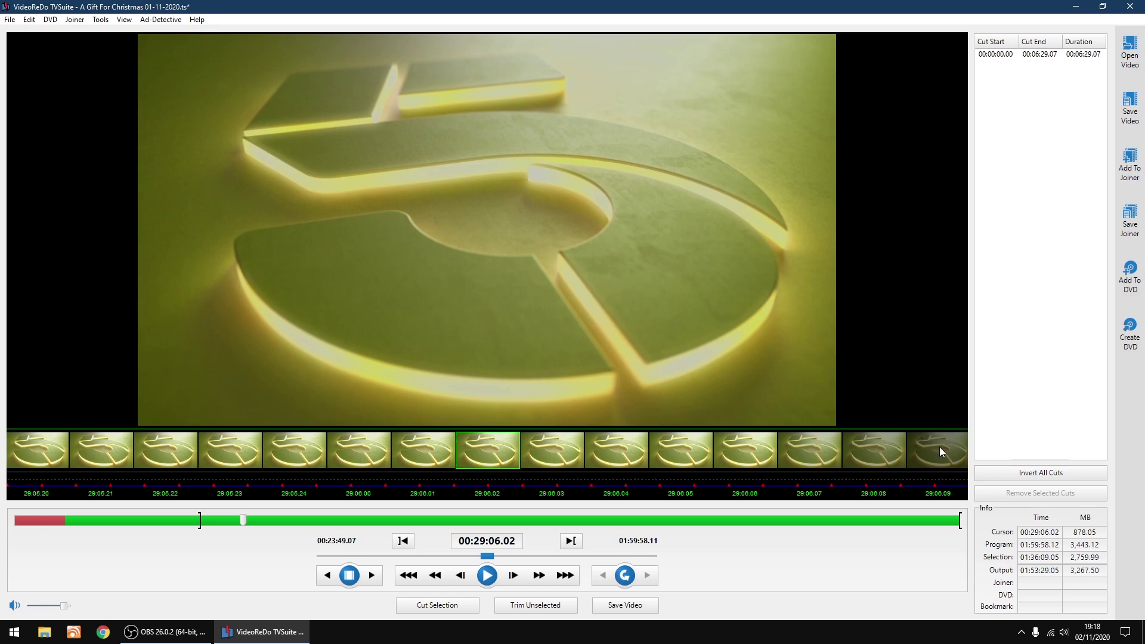
pyautogui.click(940, 447)
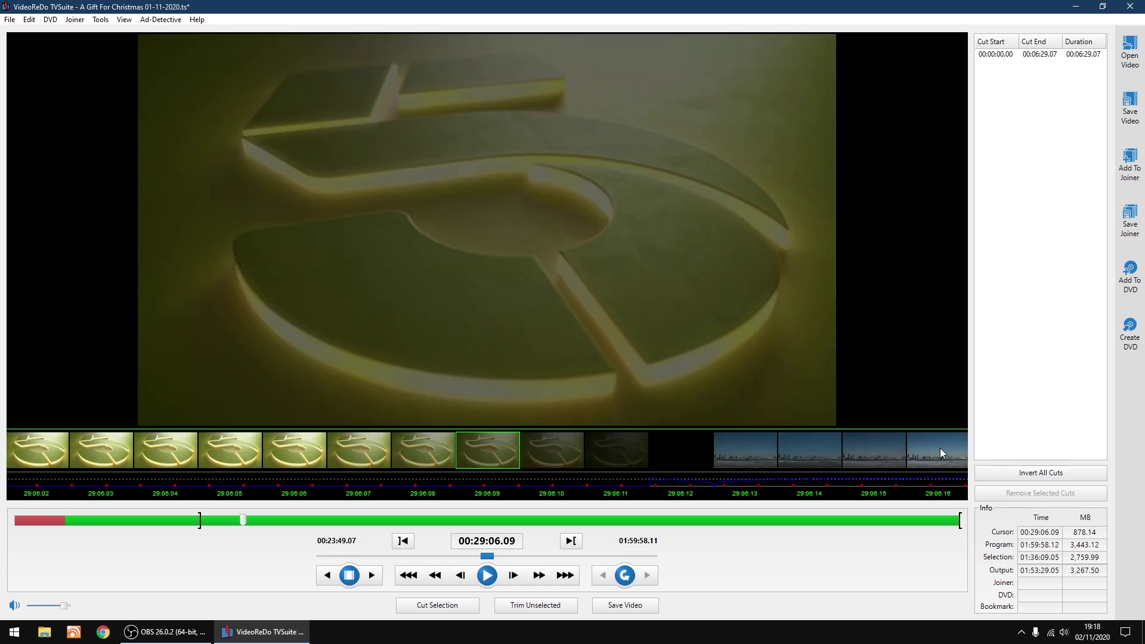
pyautogui.click(682, 453)
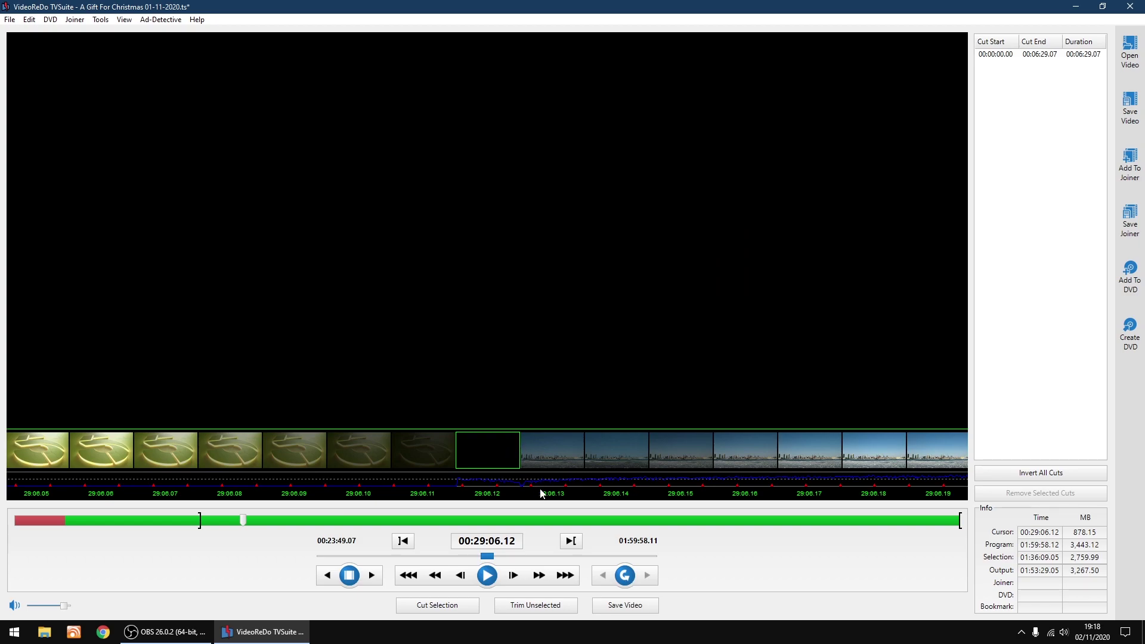
pyautogui.click(571, 541)
pyautogui.click(423, 606)
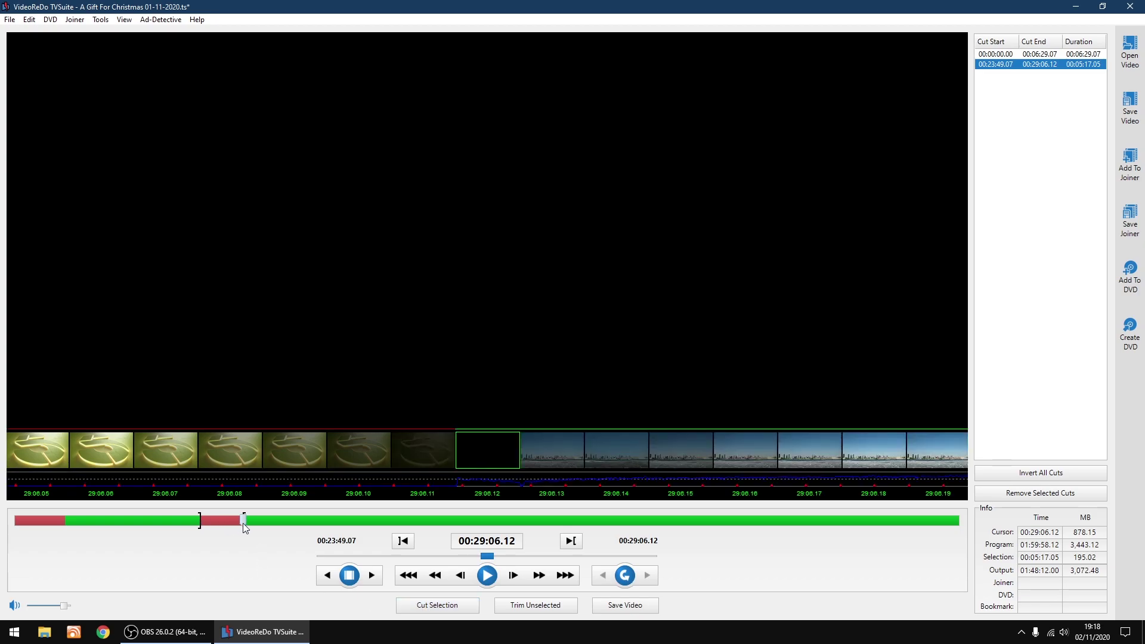
# Step: Mark the second ad break's start at its first black frame, 00:42:08.08
pyautogui.moveTo(242, 523); pyautogui.dragTo(342, 524)
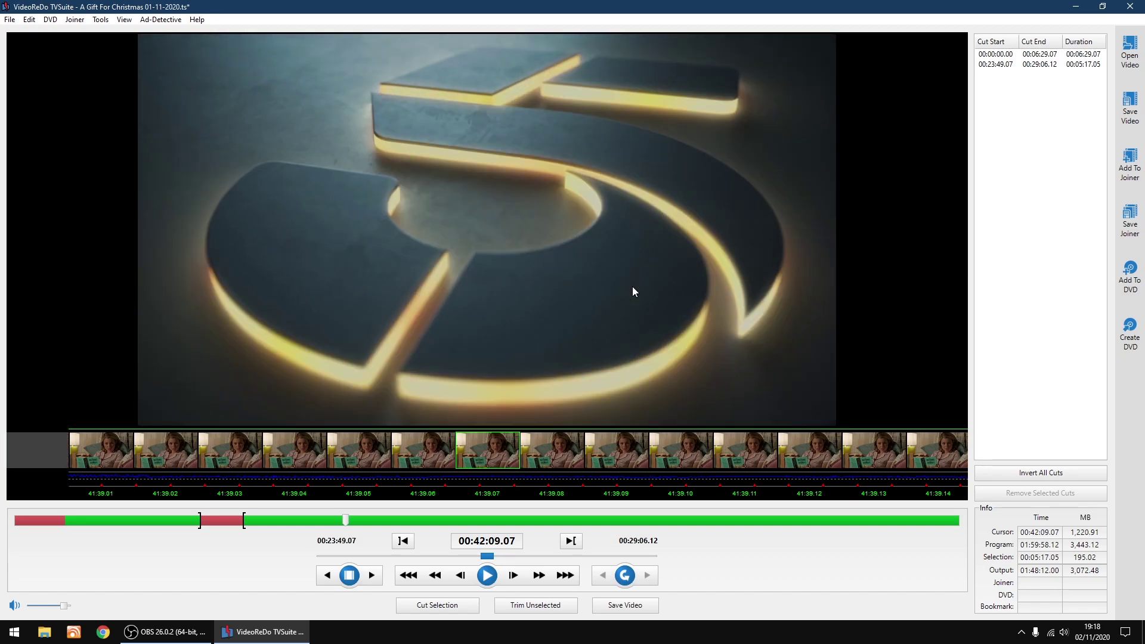
pyautogui.scroll(1, 632, 286)
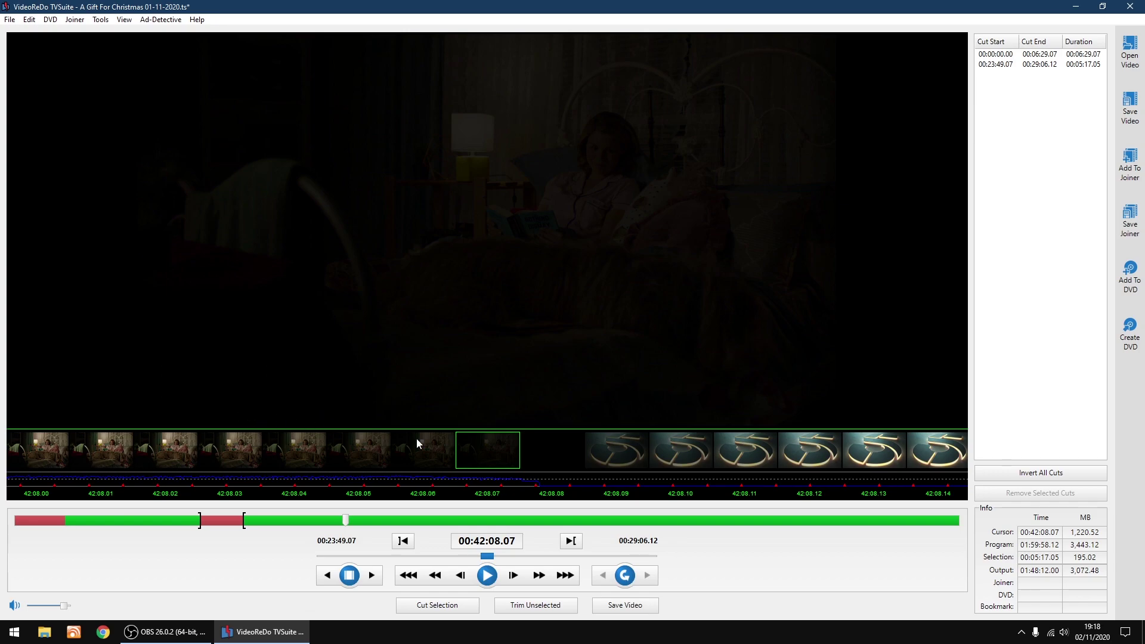
pyautogui.click(425, 449)
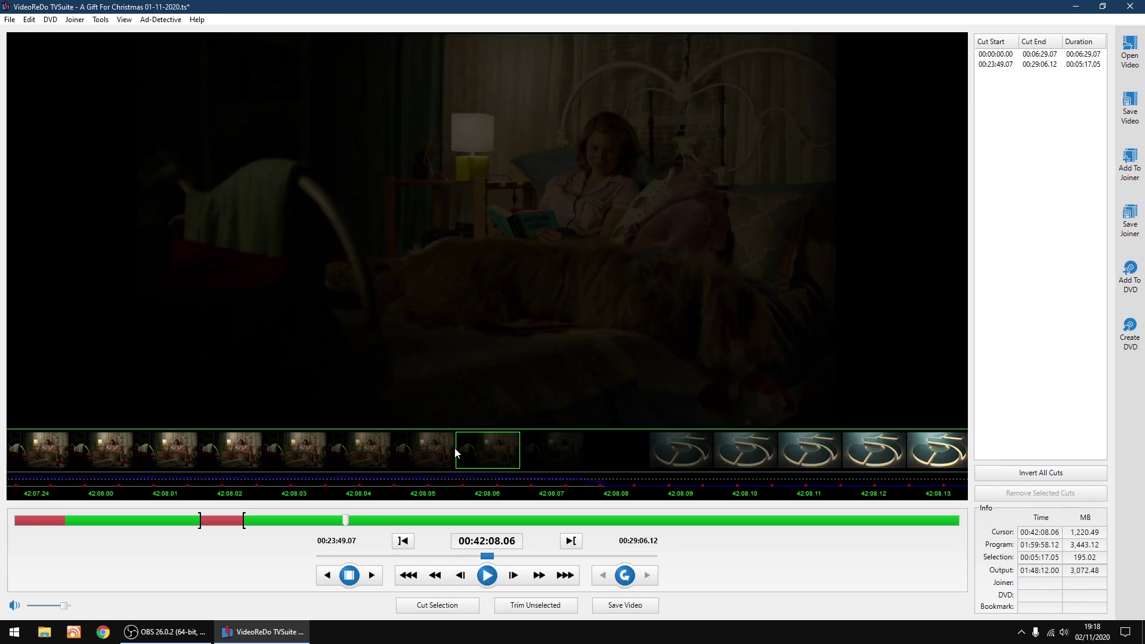
pyautogui.click(545, 449)
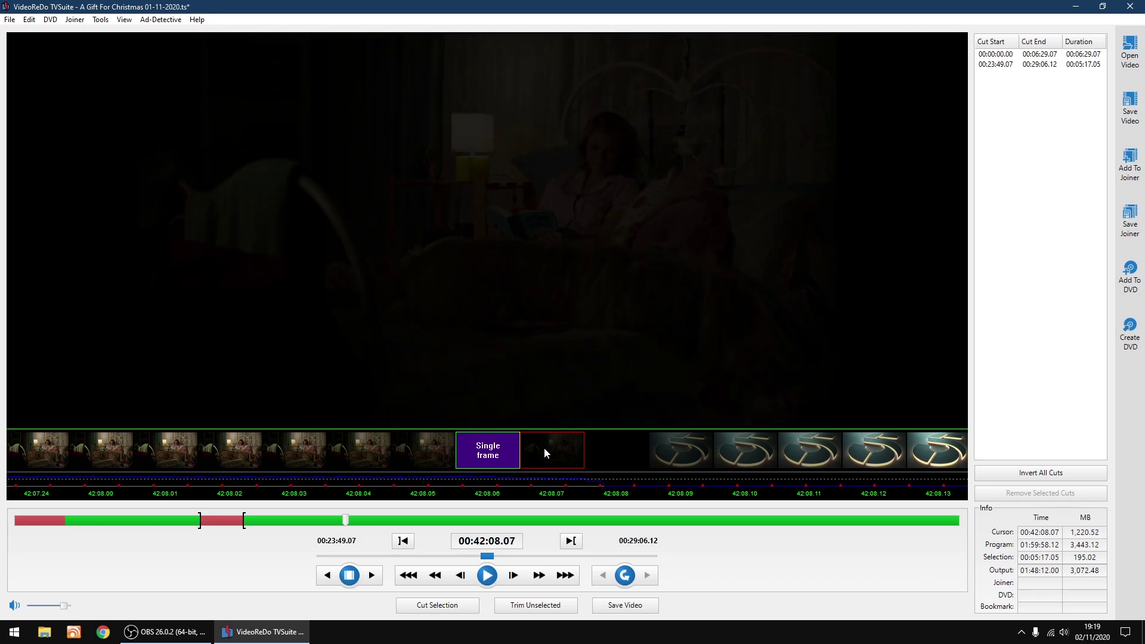
pyautogui.click(545, 452)
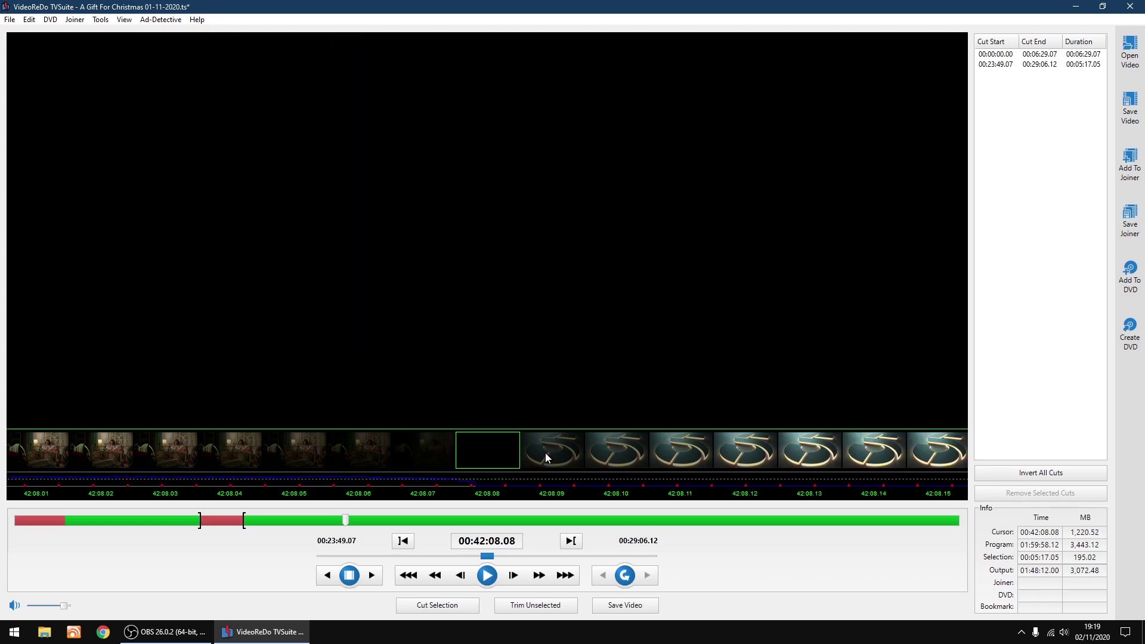
pyautogui.click(404, 541)
pyautogui.click(355, 520)
# Step: Mark the break's end at 00:47:25.13 and cut the selection
pyautogui.moveTo(358, 523); pyautogui.dragTo(386, 518)
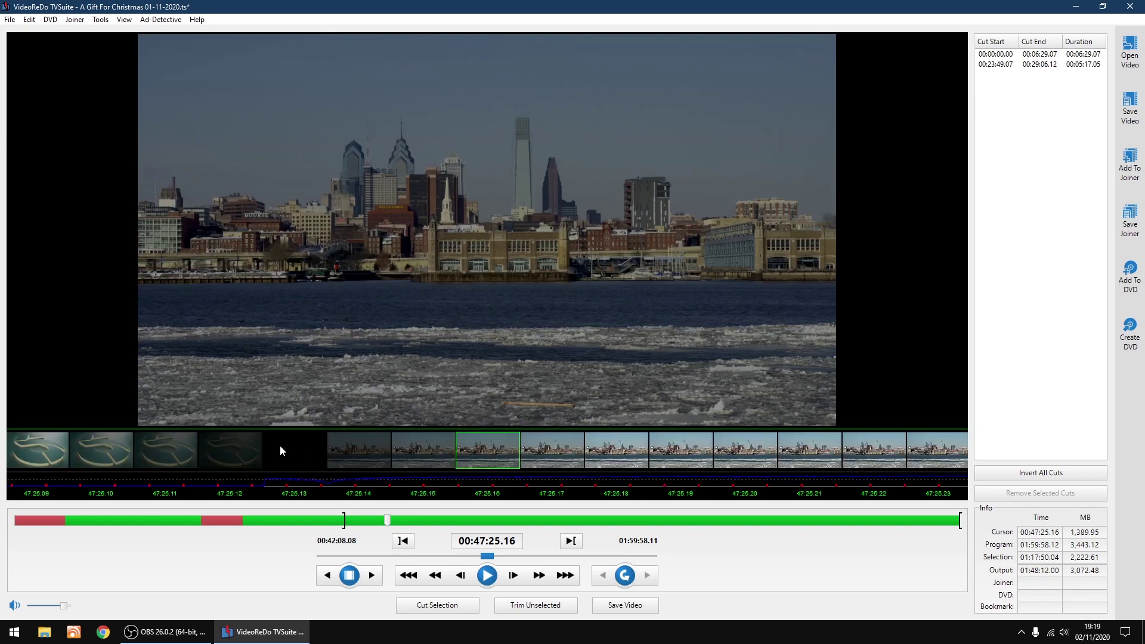
pyautogui.click(290, 450)
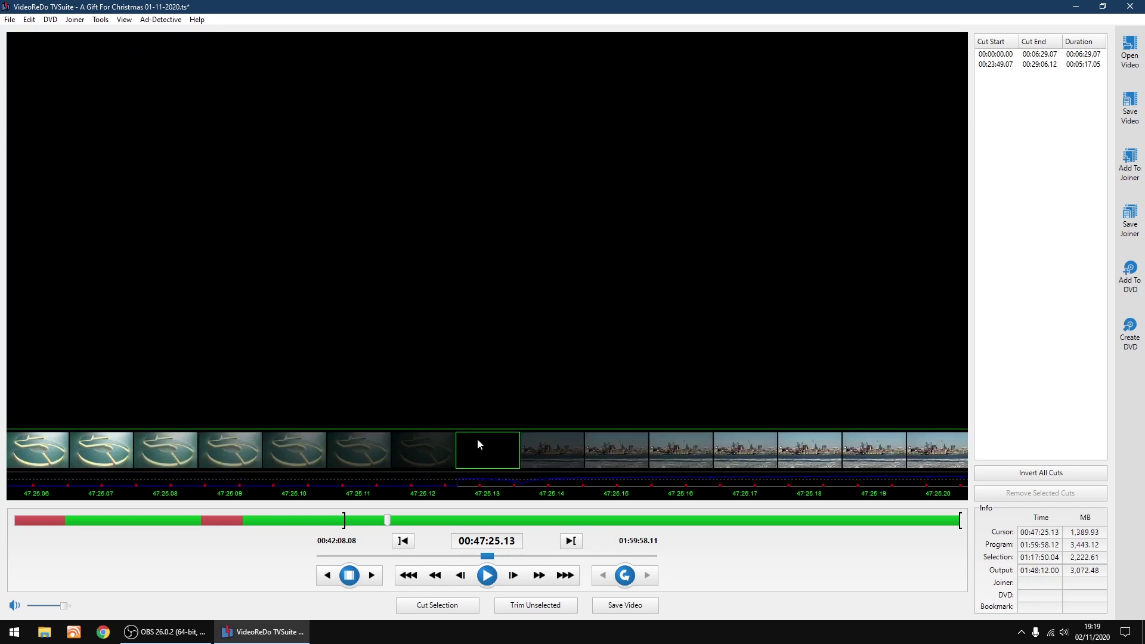
pyautogui.click(571, 542)
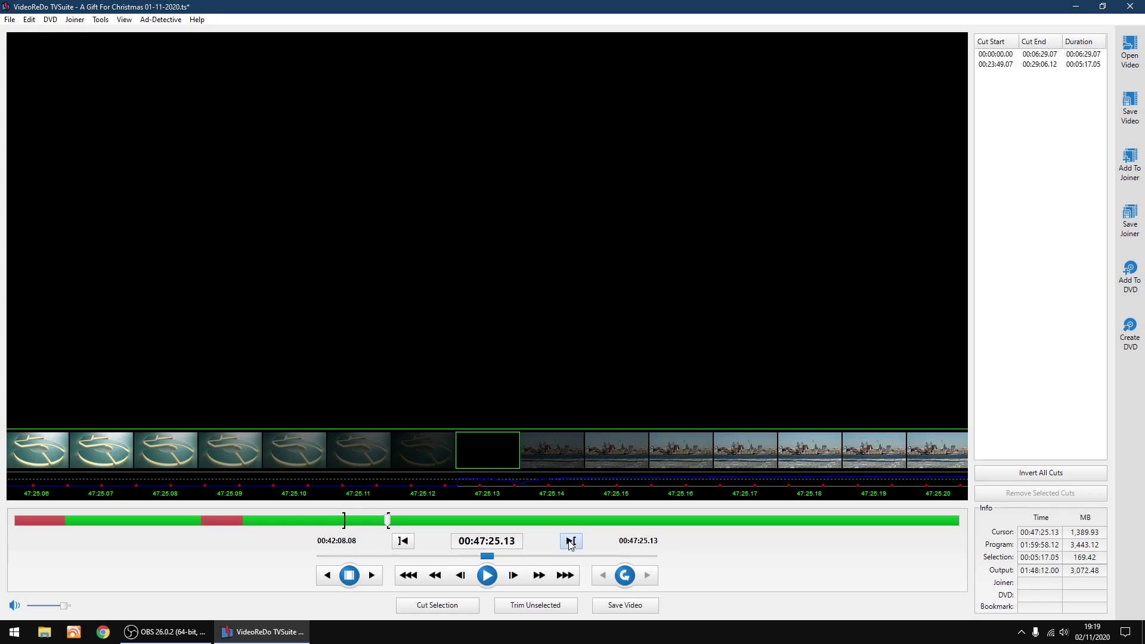
pyautogui.click(432, 604)
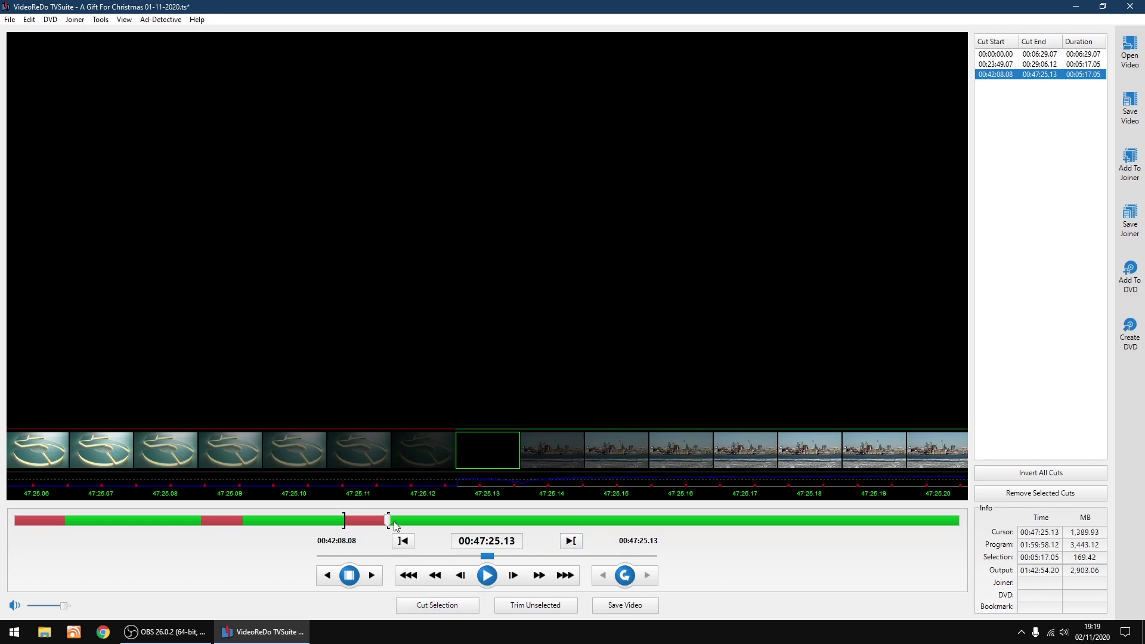
# Step: Find the next ad break and mark the selection start at its first black frame, 01:16:39.02
pyautogui.moveTo(394, 522); pyautogui.dragTo(617, 531)
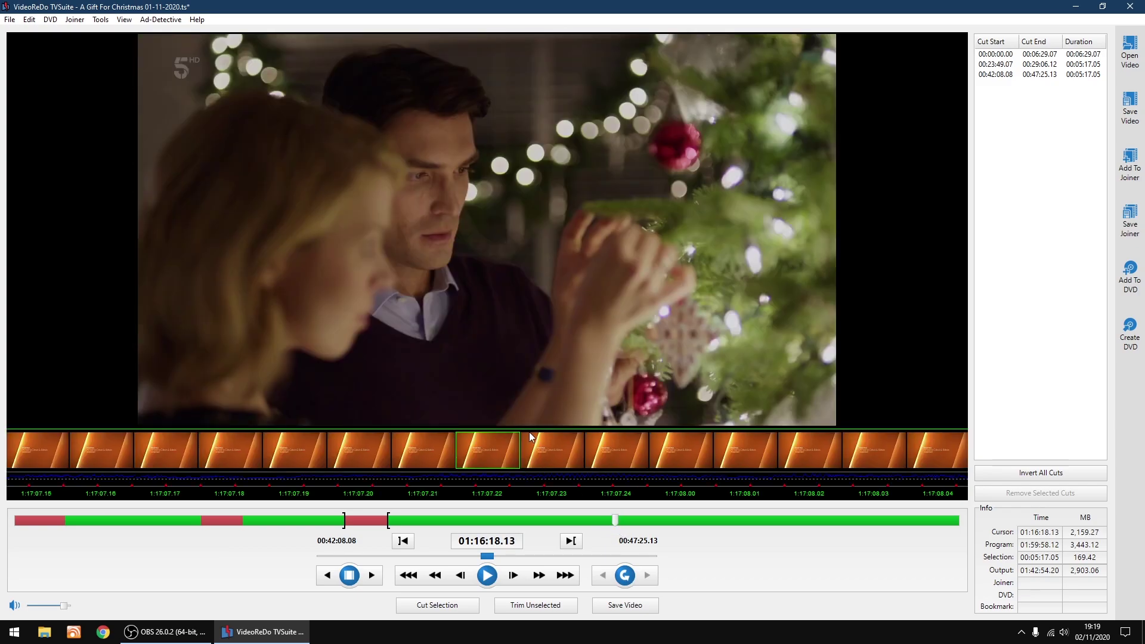
pyautogui.scroll(-6, 551, 373)
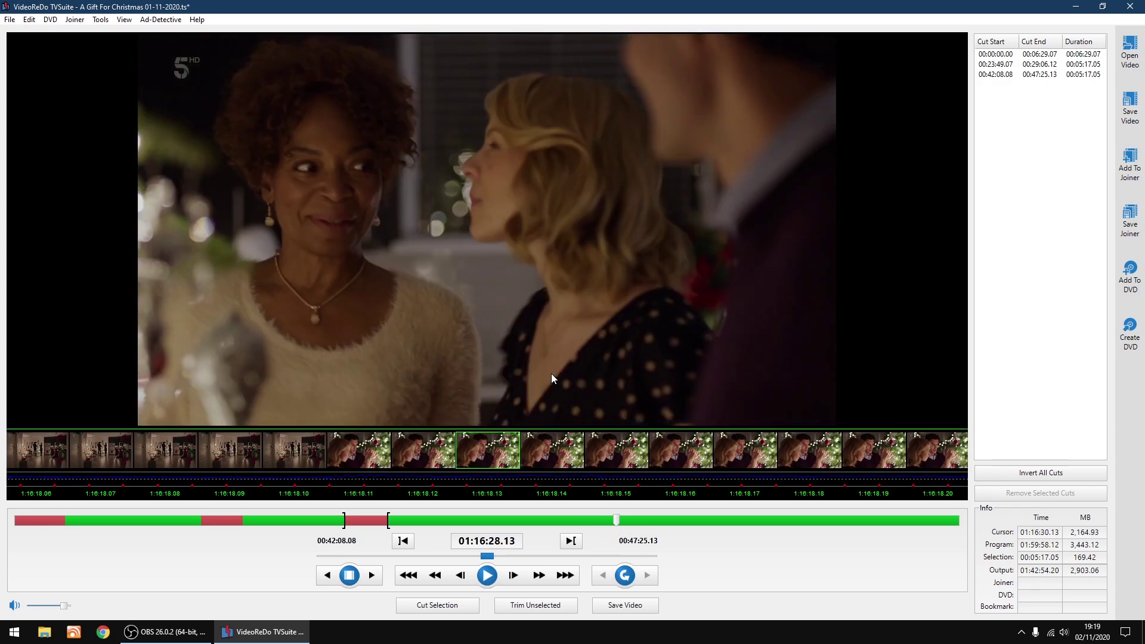
pyautogui.scroll(-7, 551, 374)
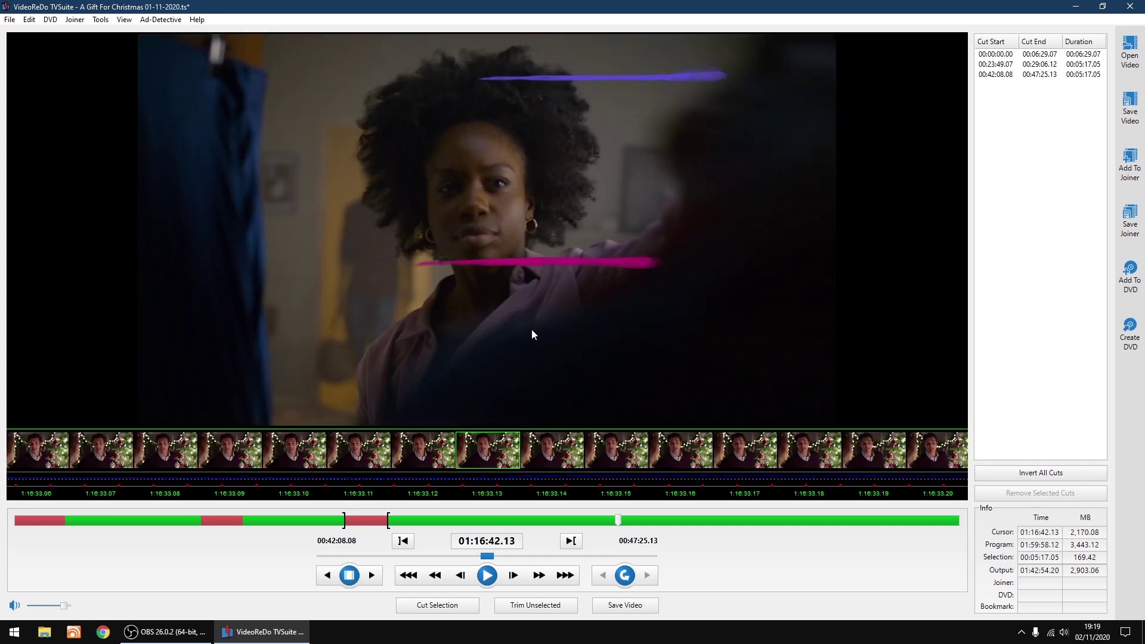
pyautogui.scroll(2, 532, 334)
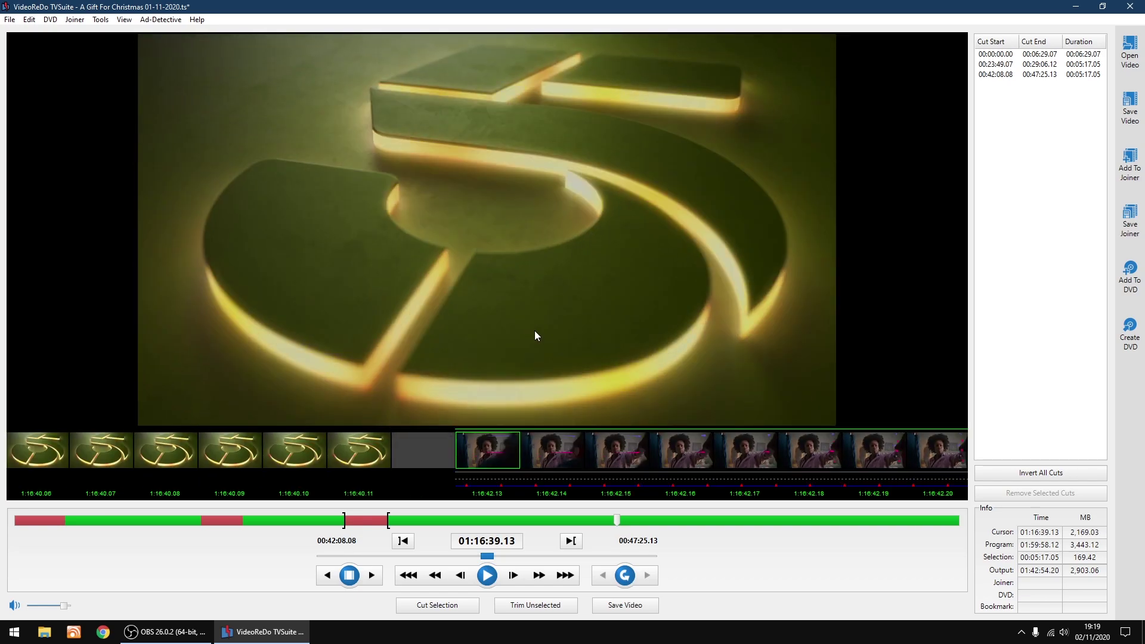
pyautogui.scroll(1, 535, 332)
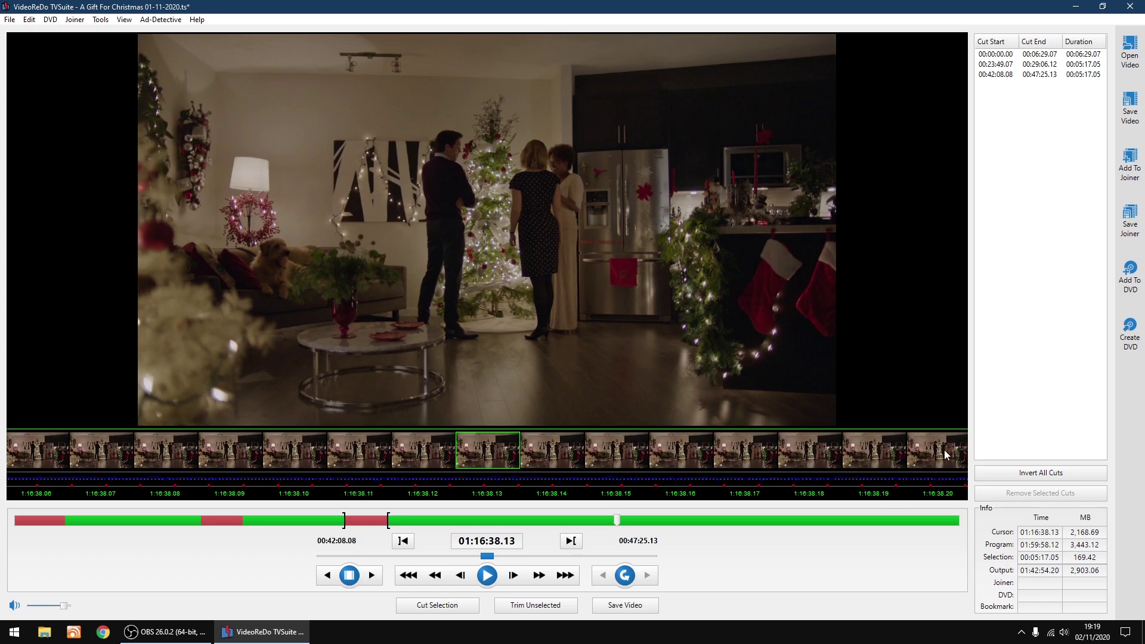
pyautogui.click(945, 451)
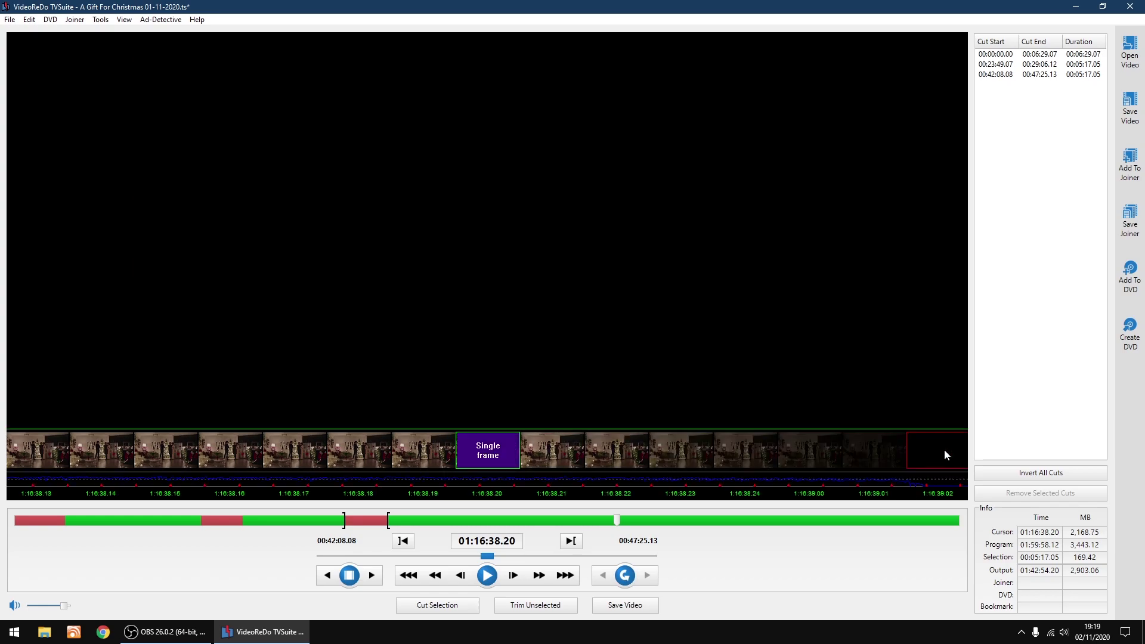
pyautogui.click(944, 451)
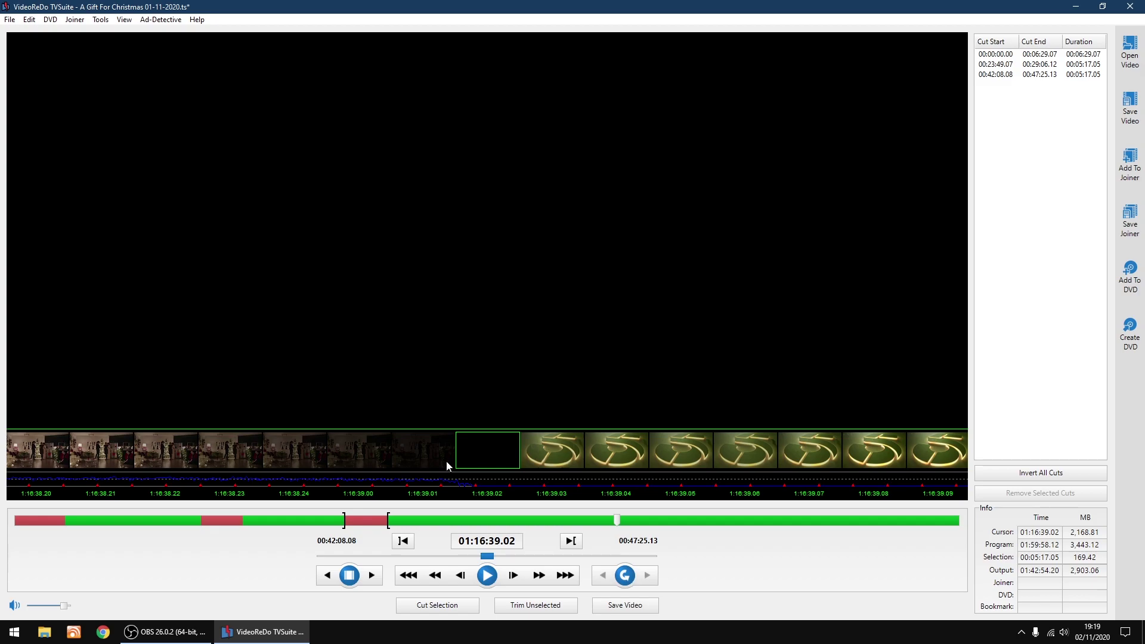
pyautogui.click(446, 460)
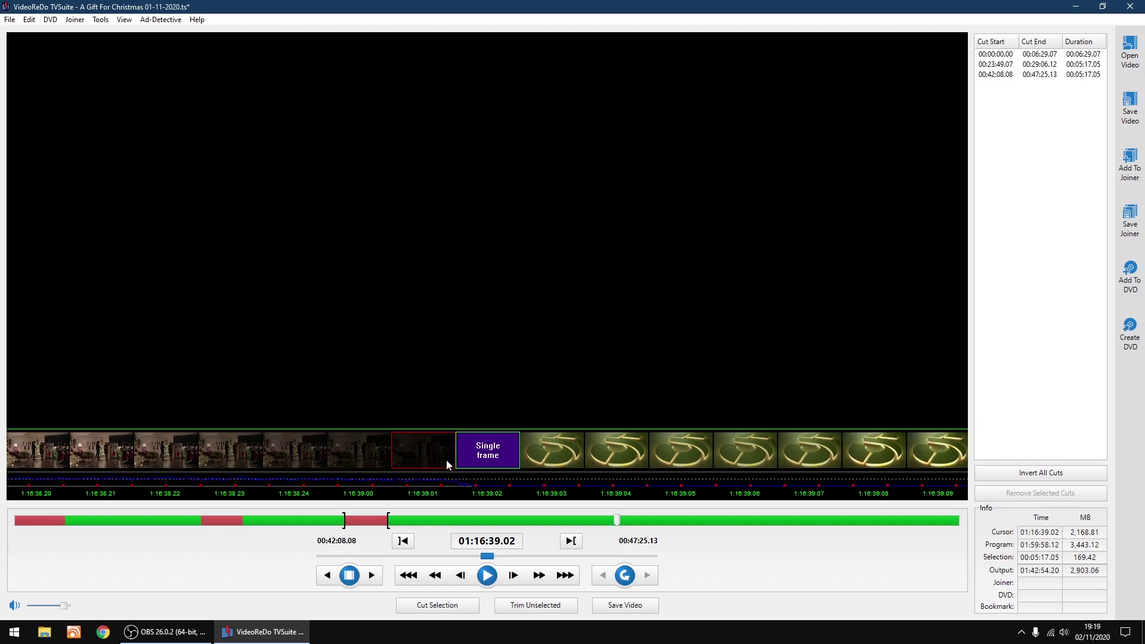
pyautogui.click(414, 446)
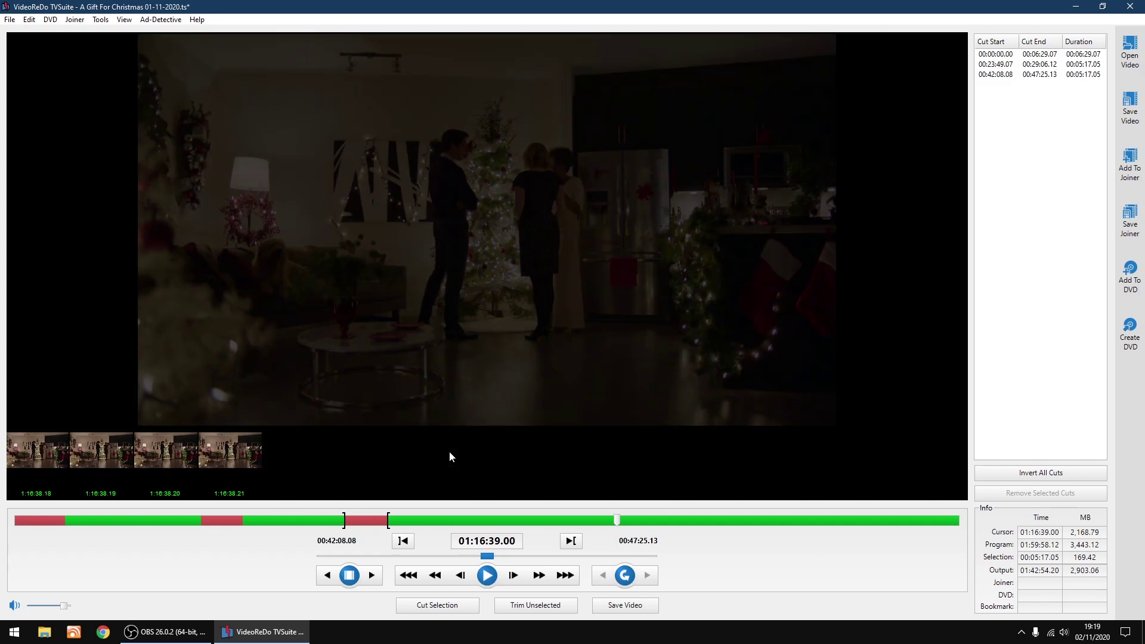
pyautogui.click(627, 449)
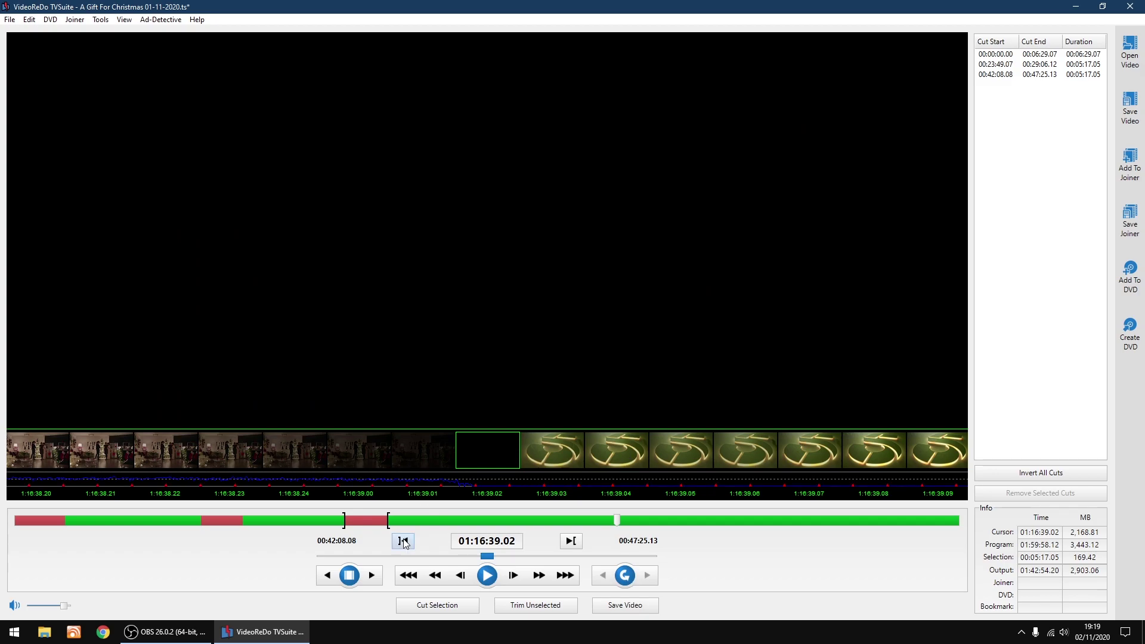
pyautogui.click(404, 541)
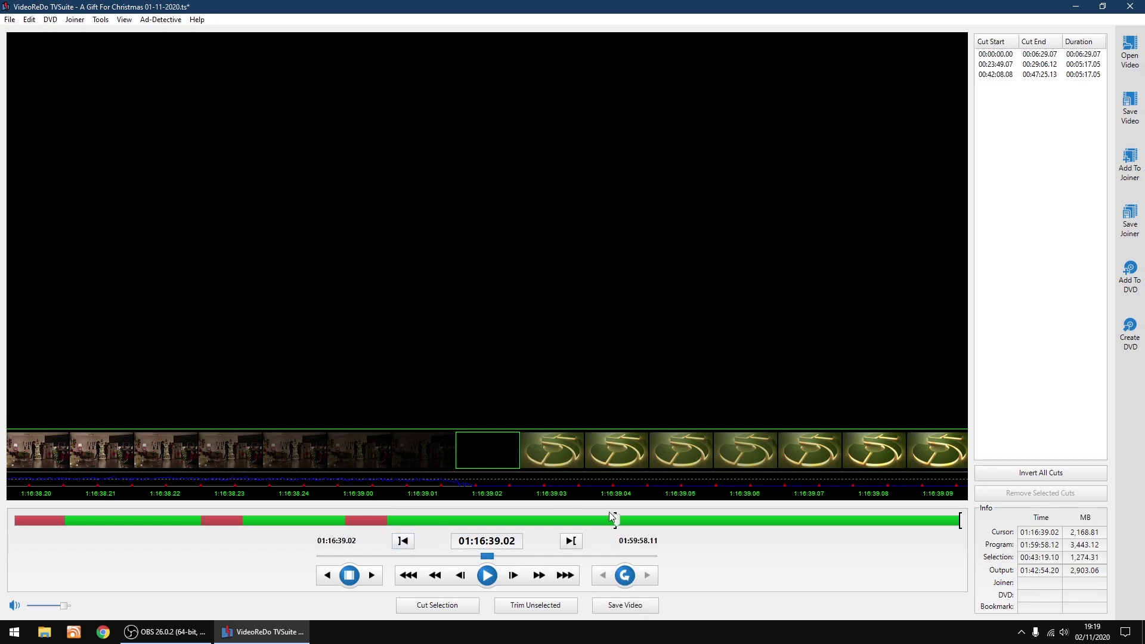
pyautogui.moveTo(617, 521); pyautogui.dragTo(660, 521)
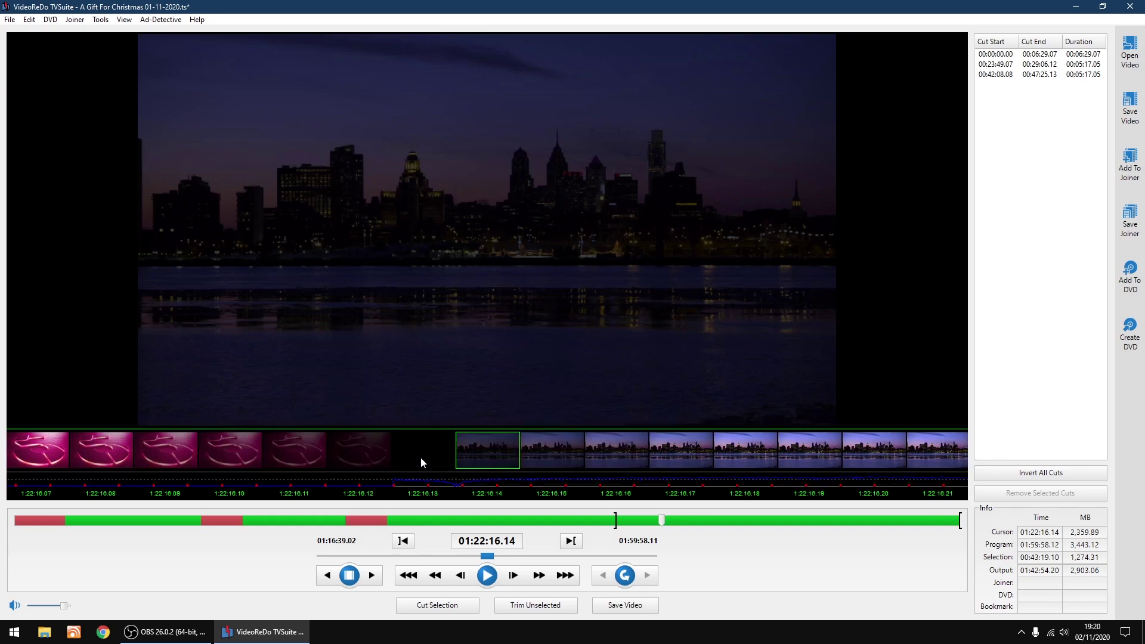
# Step: End the selection at 01:22:16.13 and cut the 01:16:39.02–01:22:16.13 ad break
pyautogui.click(425, 458)
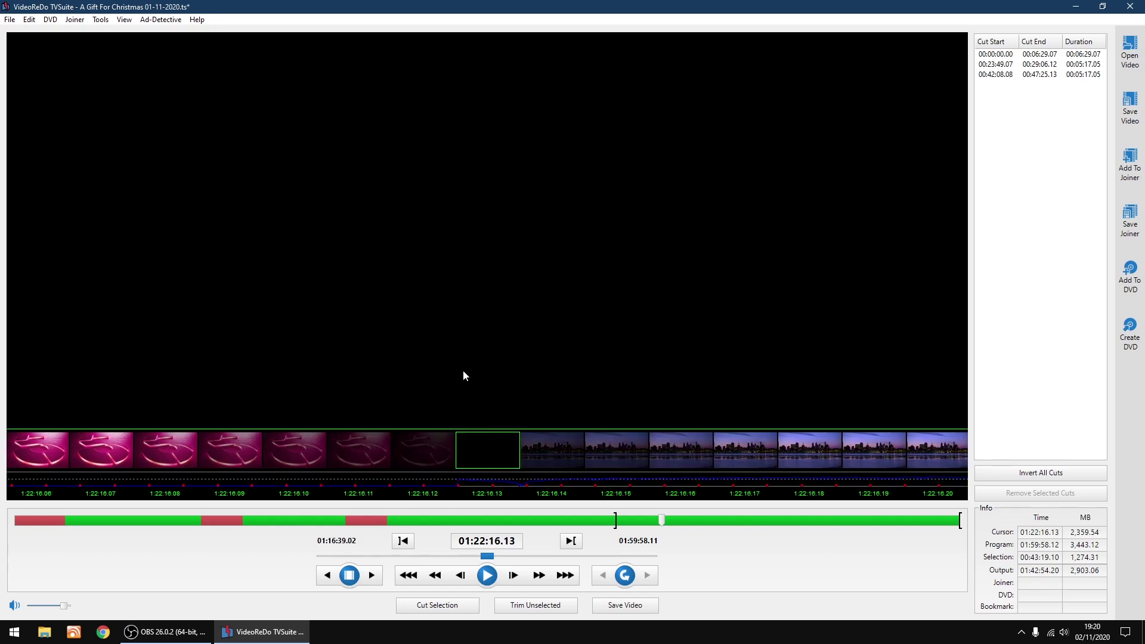
pyautogui.click(571, 542)
pyautogui.click(439, 607)
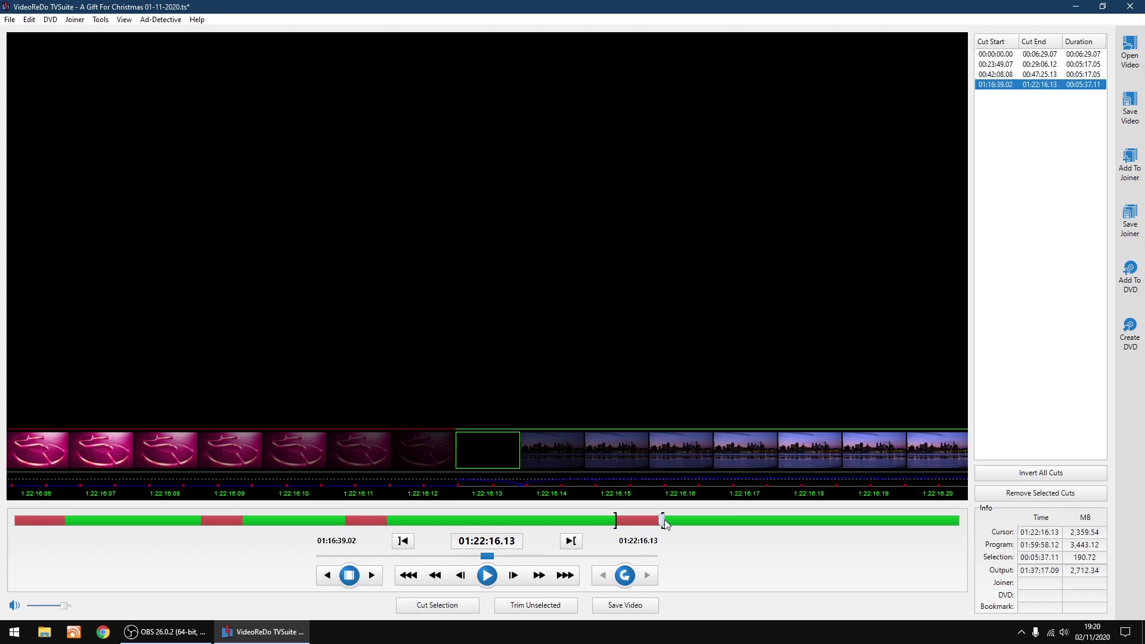
pyautogui.moveTo(665, 520); pyautogui.dragTo(850, 529)
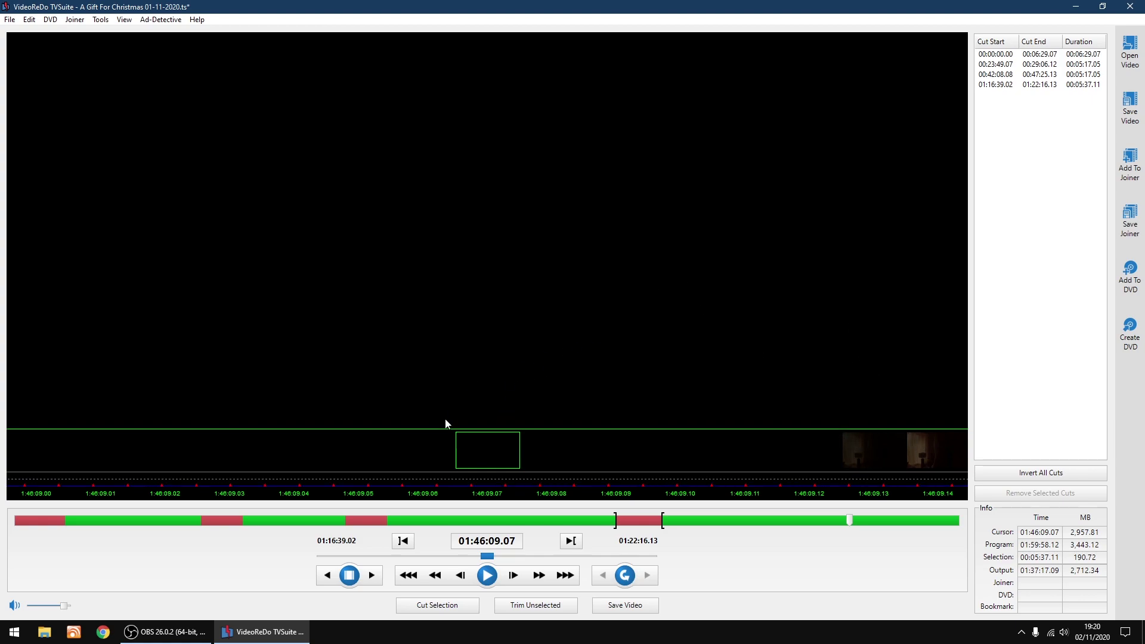
# Step: Start a selection at 01:46:09.07 and cut everything through 01:59:58.11
pyautogui.click(403, 541)
pyautogui.click(438, 604)
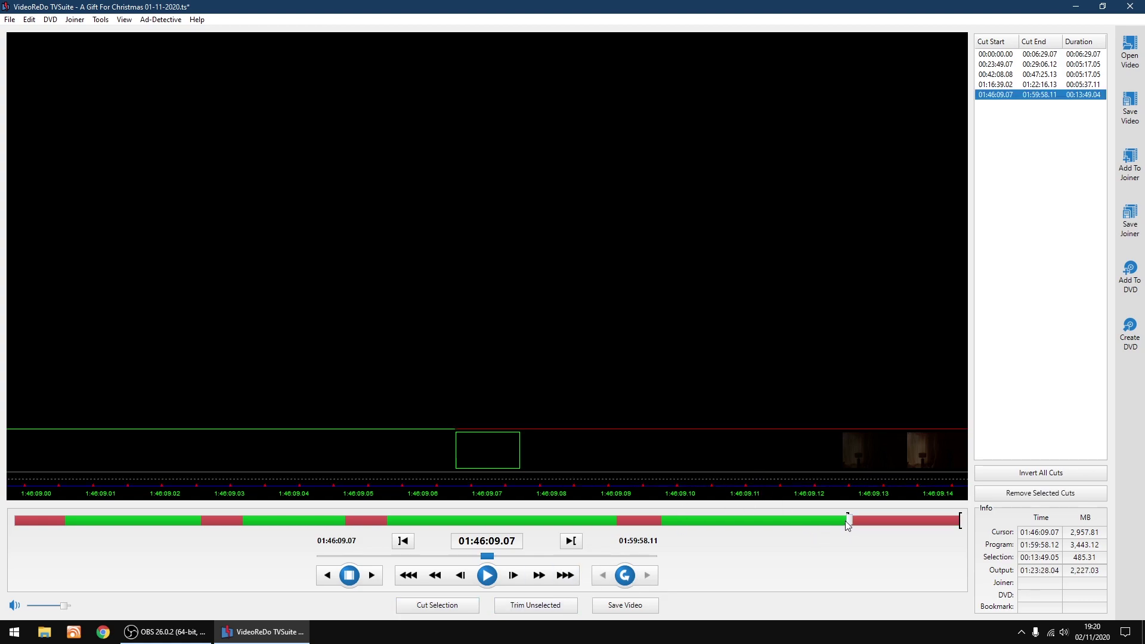
pyautogui.moveTo(848, 525); pyautogui.dragTo(59, 542)
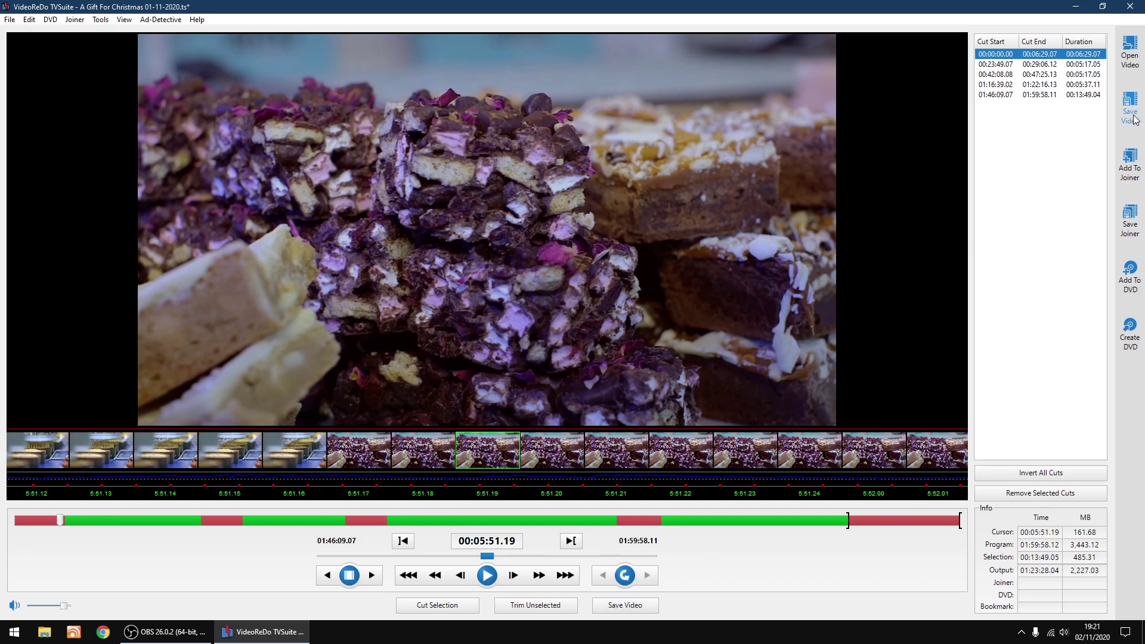
# Step: Choose the MP4 profile for saving and set the Videos folder as the destination
pyautogui.click(628, 606)
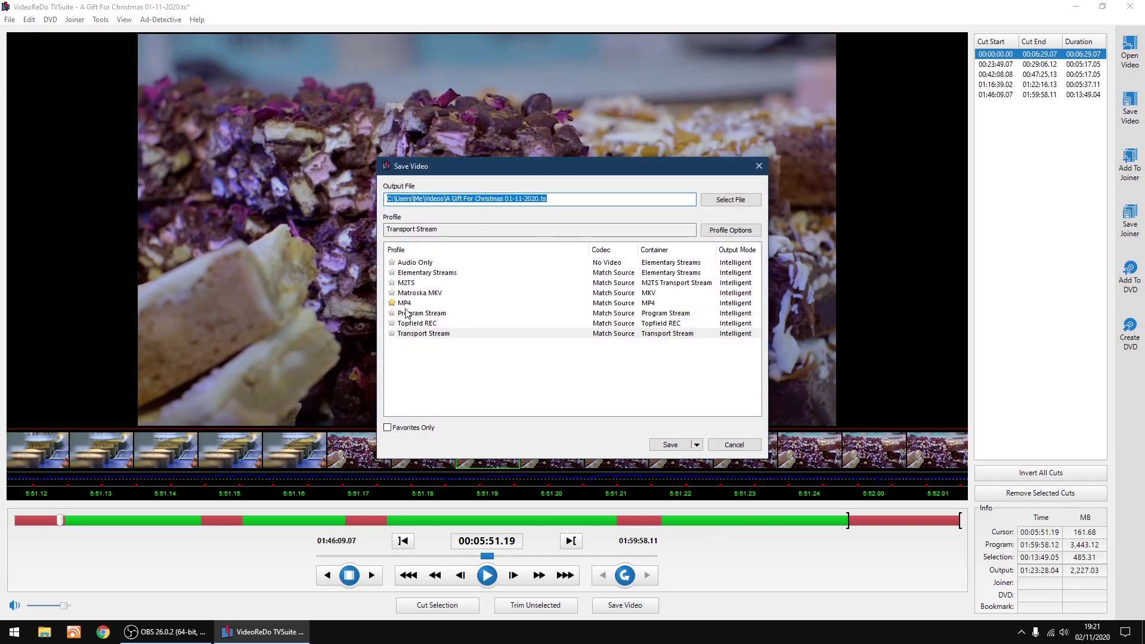
pyautogui.click(407, 305)
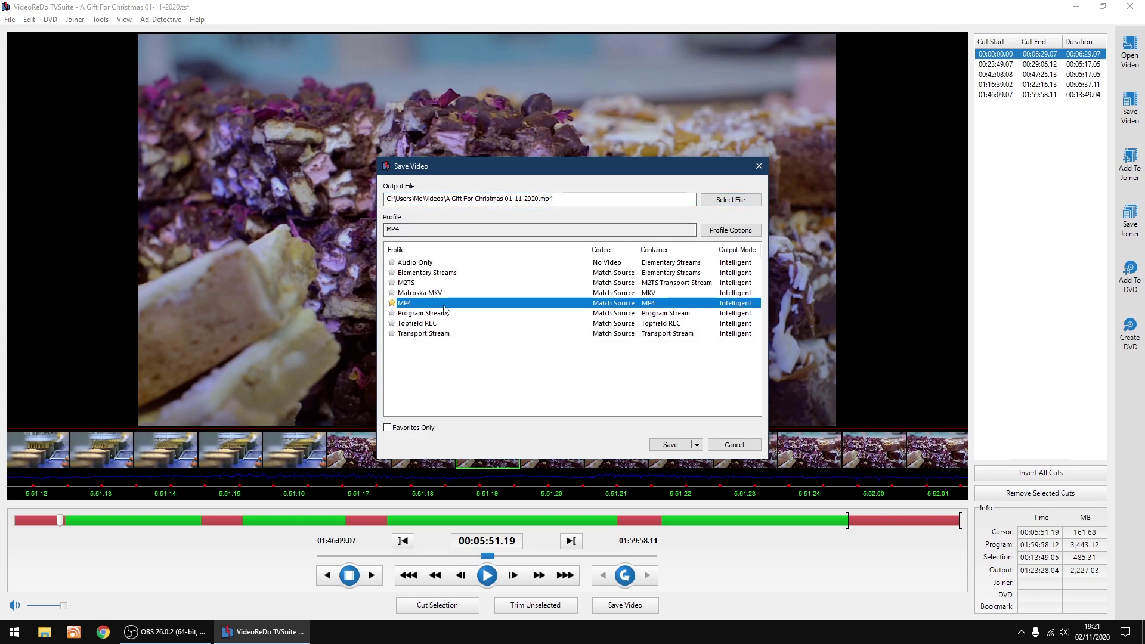
pyautogui.click(723, 203)
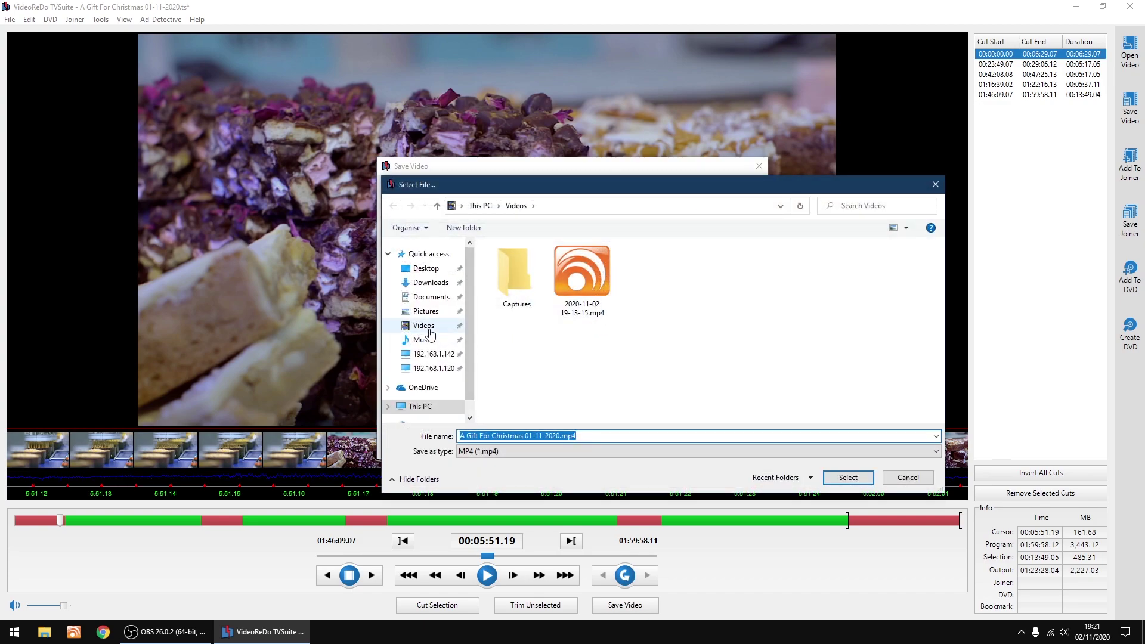
pyautogui.click(430, 329)
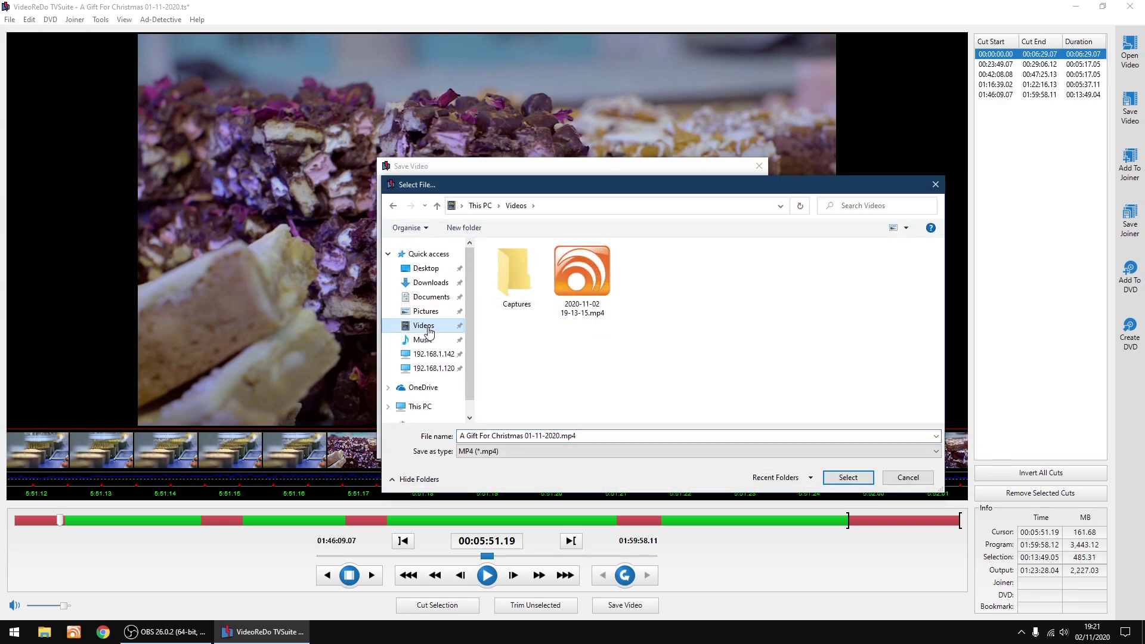
# Step: Remove the date from the file name to make it 'A Gift For Christmas.mp4' and confirm
pyautogui.click(524, 436)
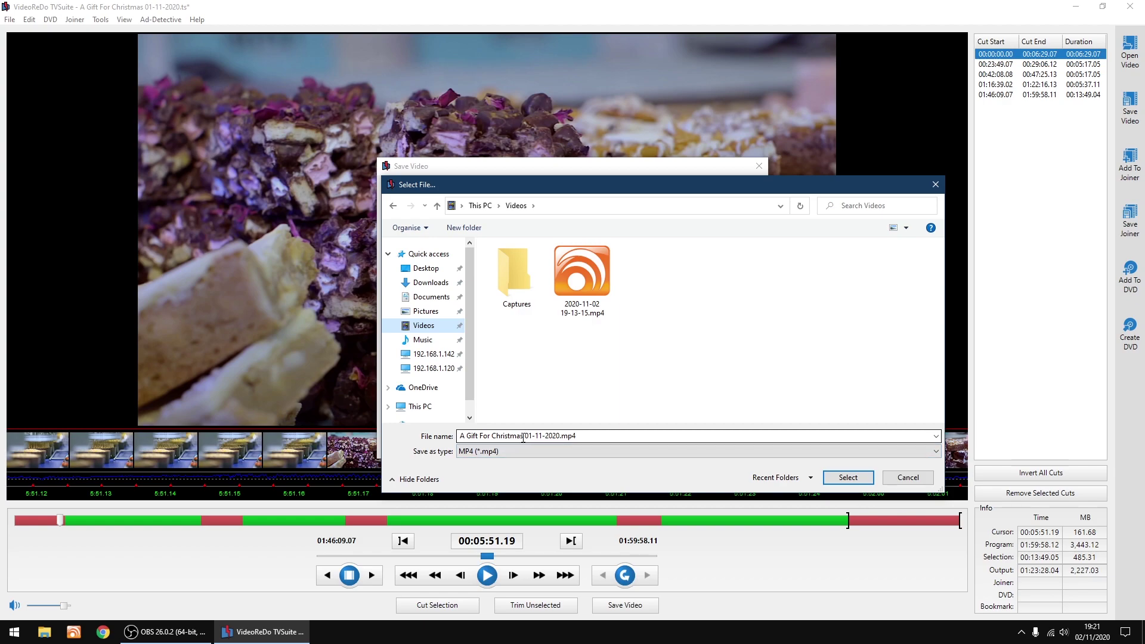
pyautogui.hotkey('ctrl', 'a')
pyautogui.click(522, 435)
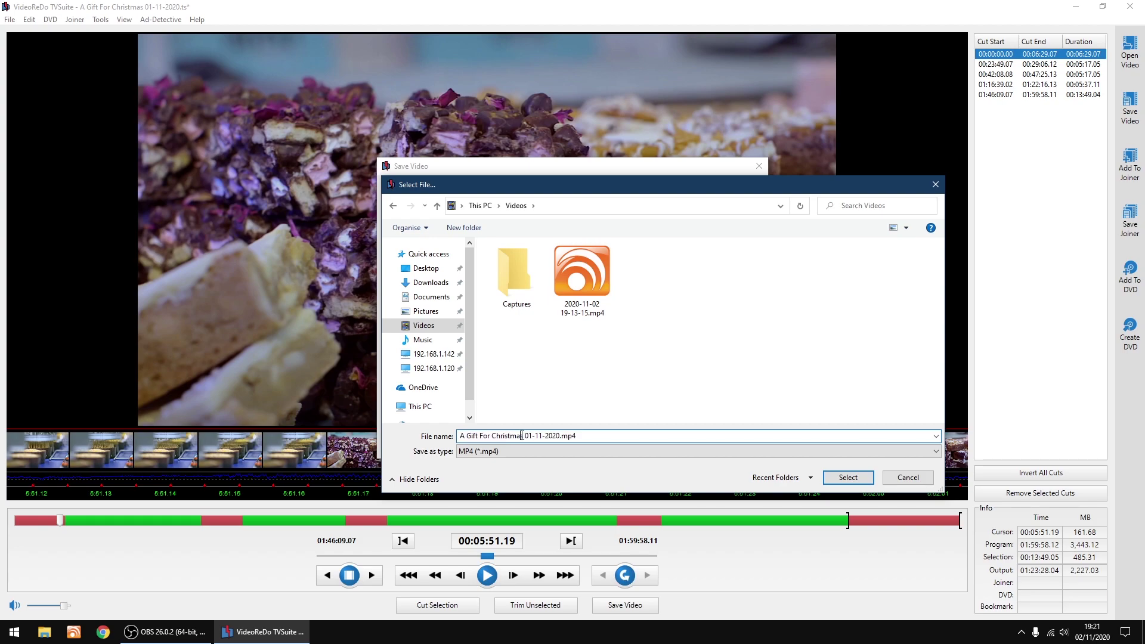
pyautogui.moveTo(524, 435); pyautogui.dragTo(576, 436)
pyautogui.rightClick(554, 438)
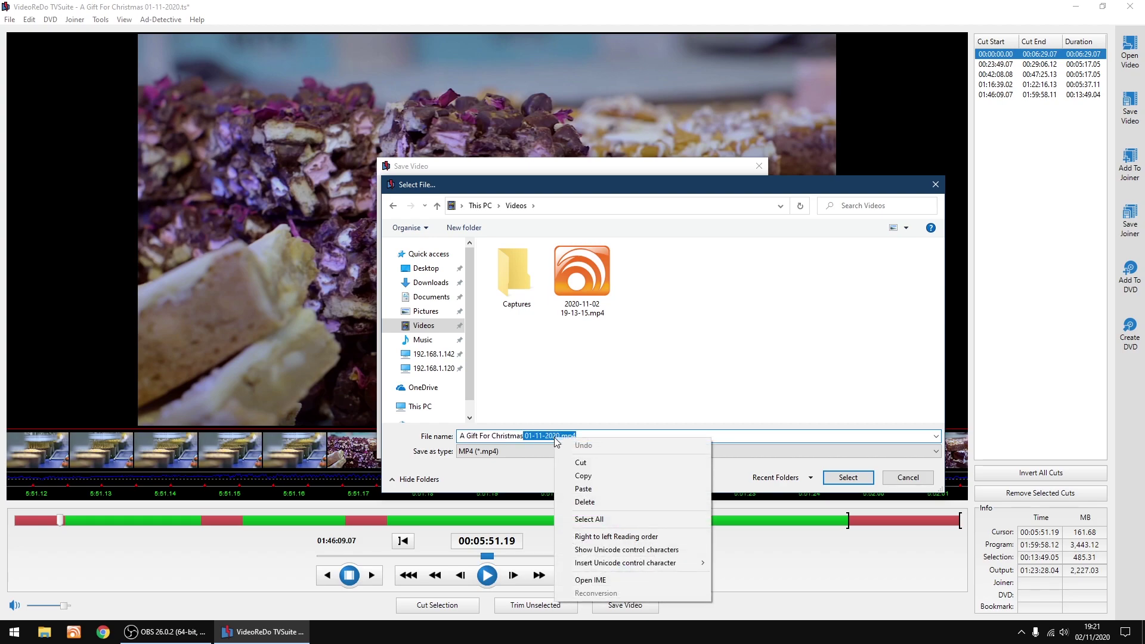
pyautogui.click(583, 463)
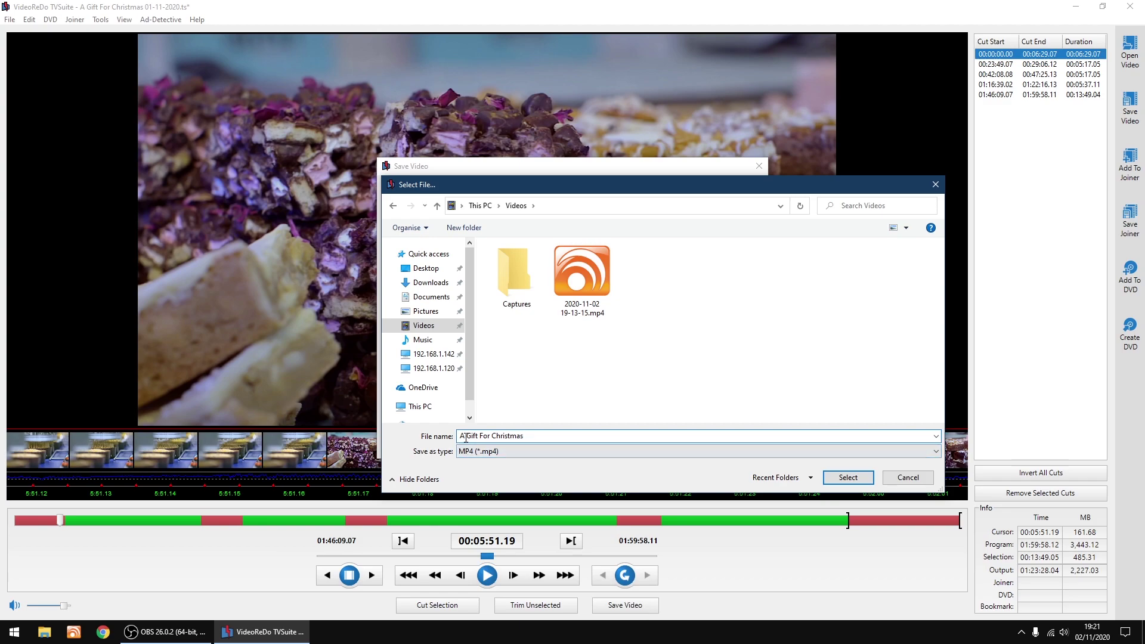
pyautogui.click(847, 478)
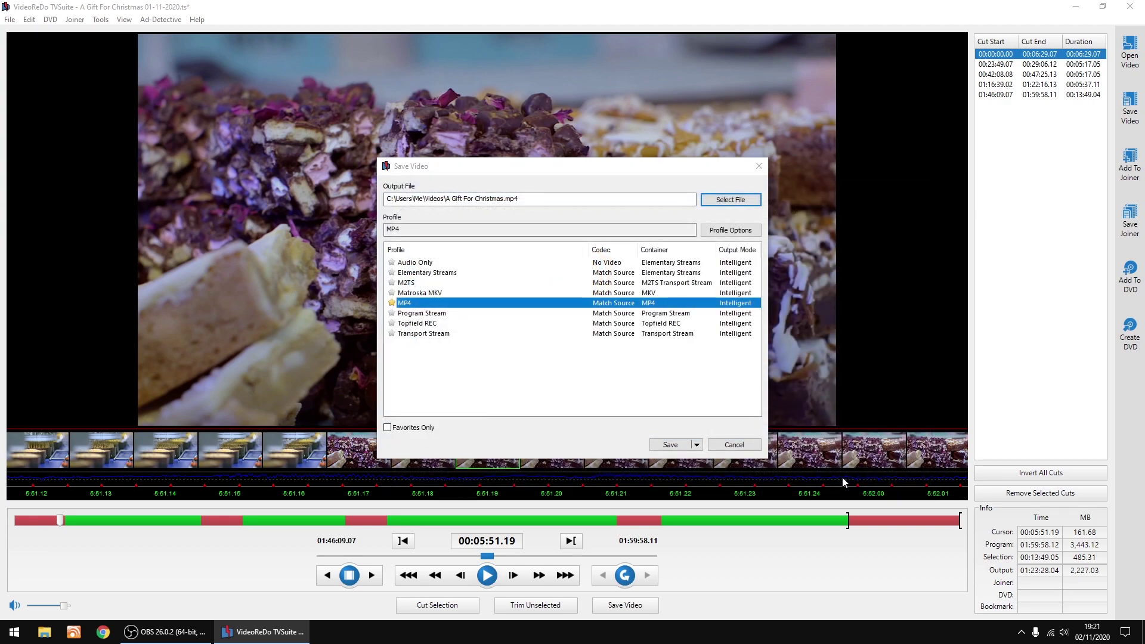
# Step: Save the edited recording as A Gift For Christmas.mp4 and let the export finish
pyautogui.click(668, 446)
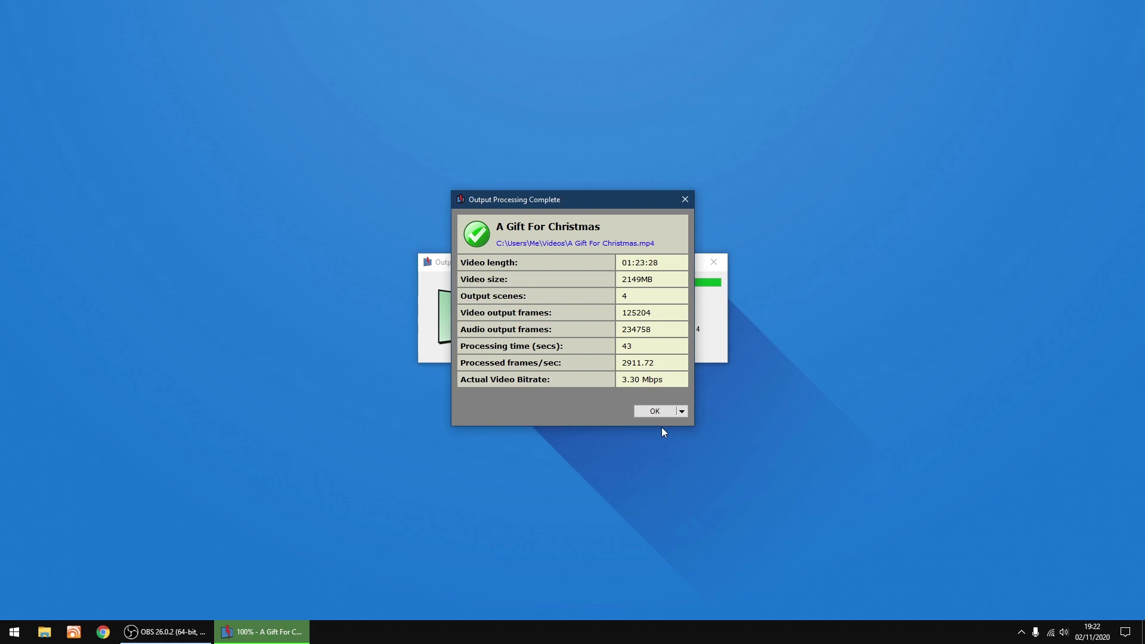
# Step: Acknowledge the export completion report and exit VideoReDo TVSuite
pyautogui.click(654, 412)
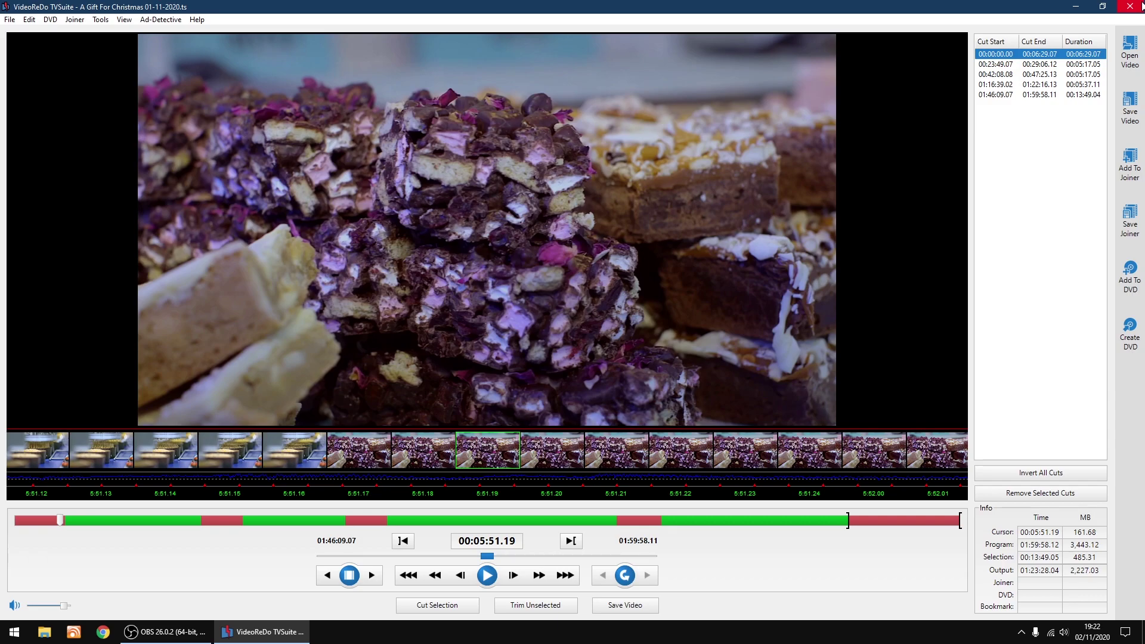
pyautogui.click(1142, 6)
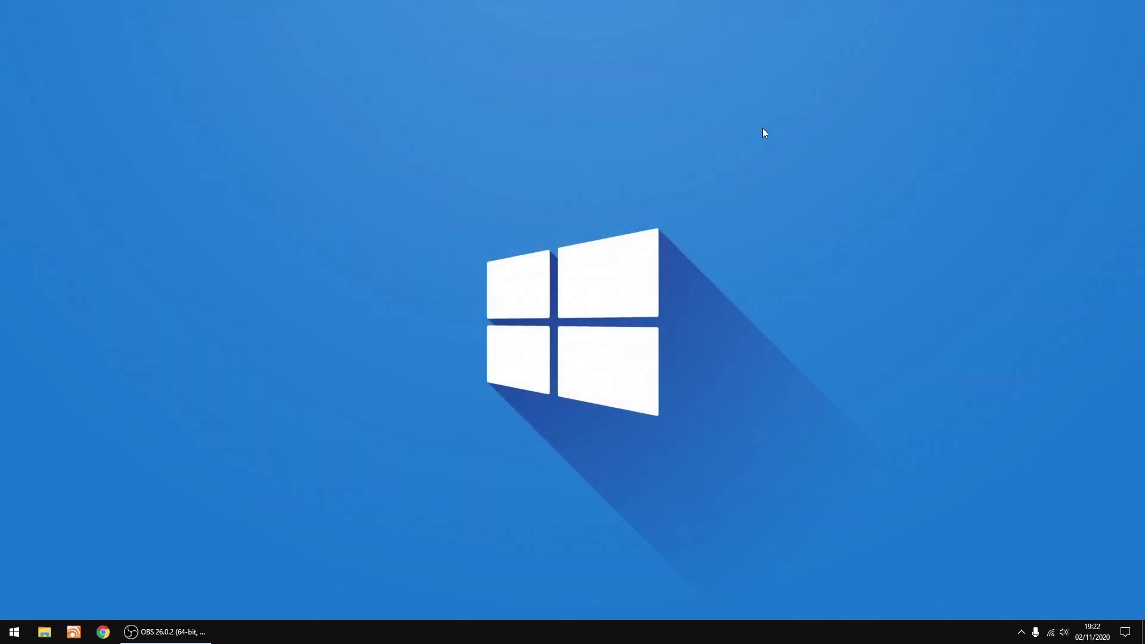